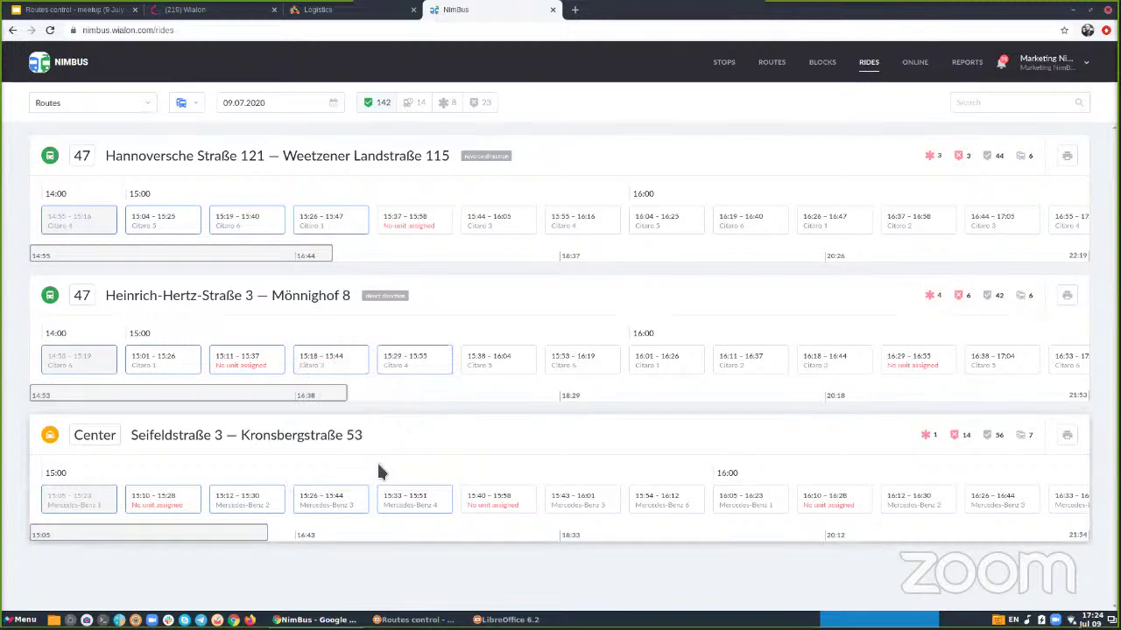
# Step: Switch to Logistics and start a route from the saved template for one unit, dated 9 July 2020
pyautogui.hotkey('ctrl', 'shift', 'Tab')
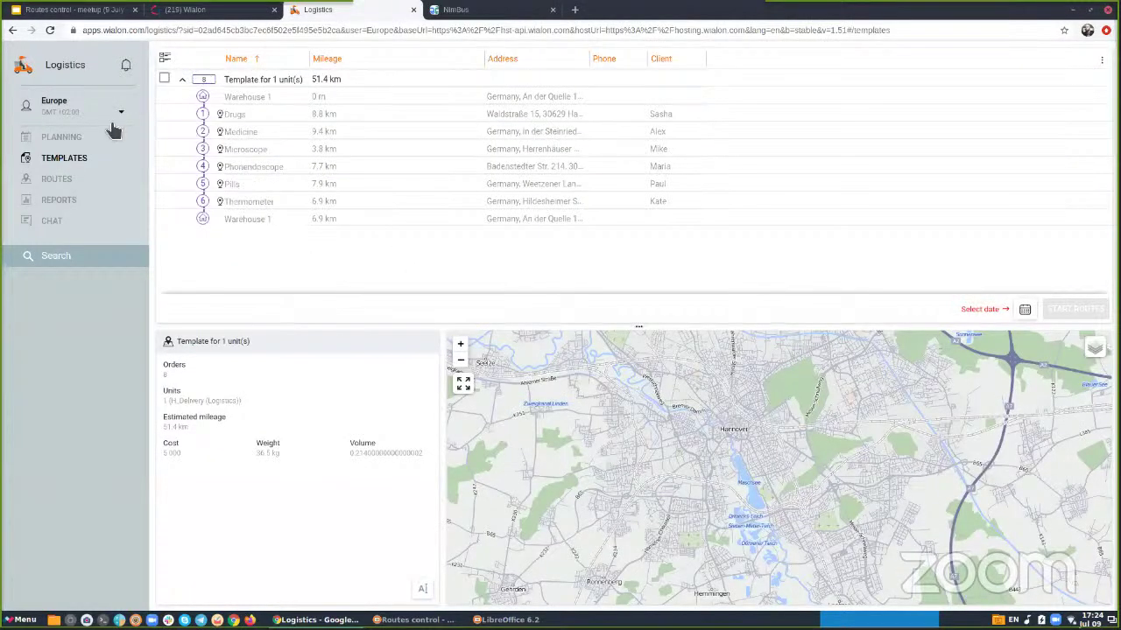
pyautogui.click(86, 138)
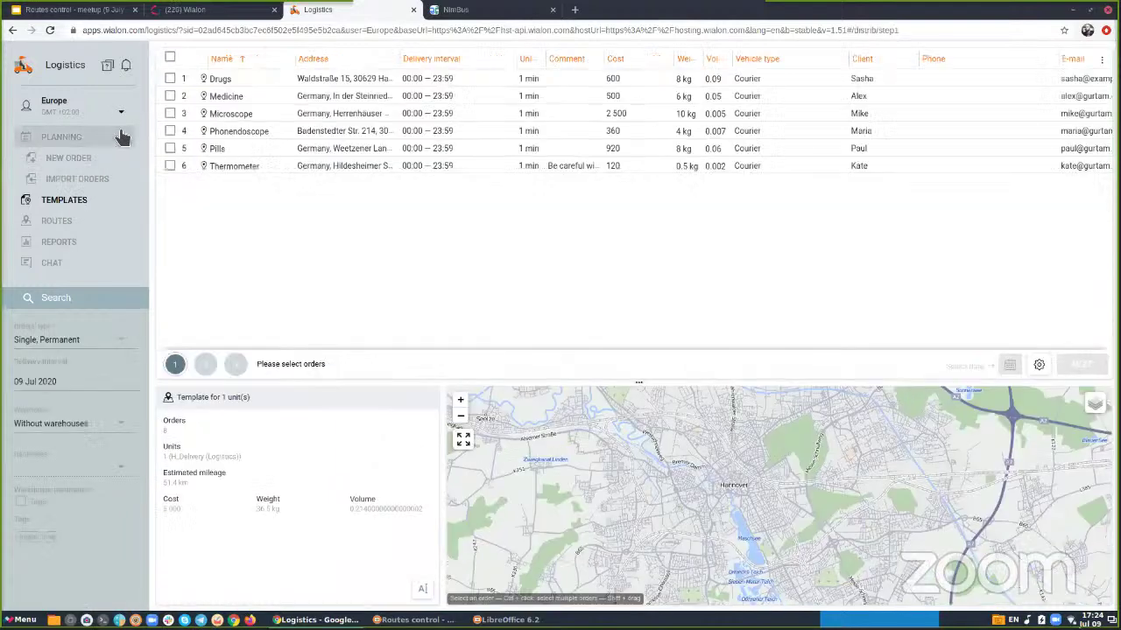
pyautogui.click(60, 198)
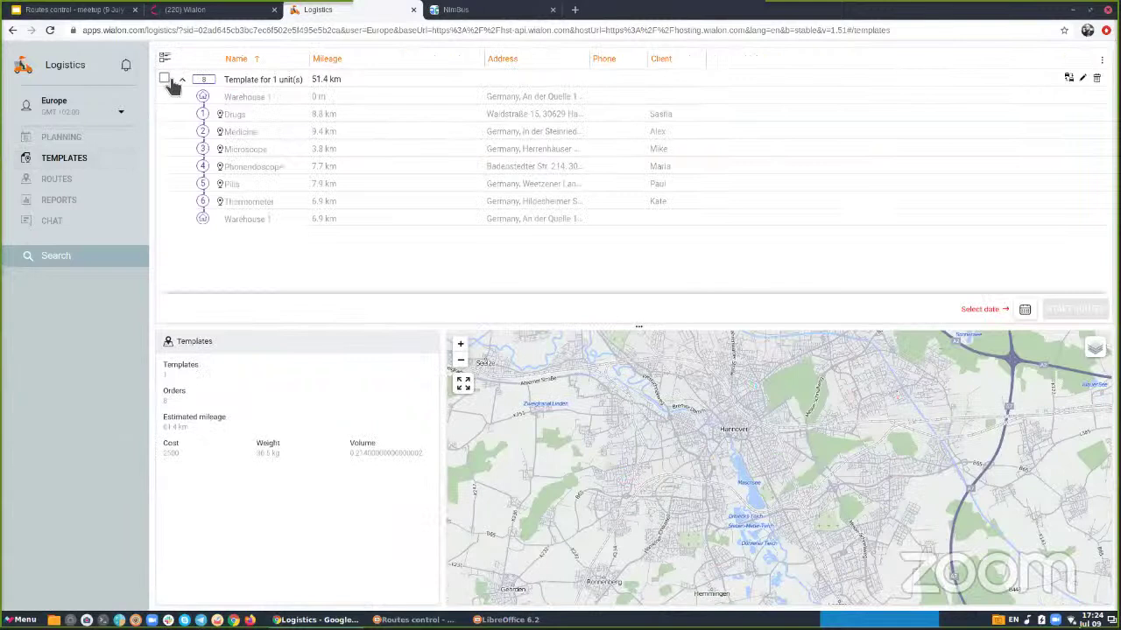
pyautogui.click(165, 79)
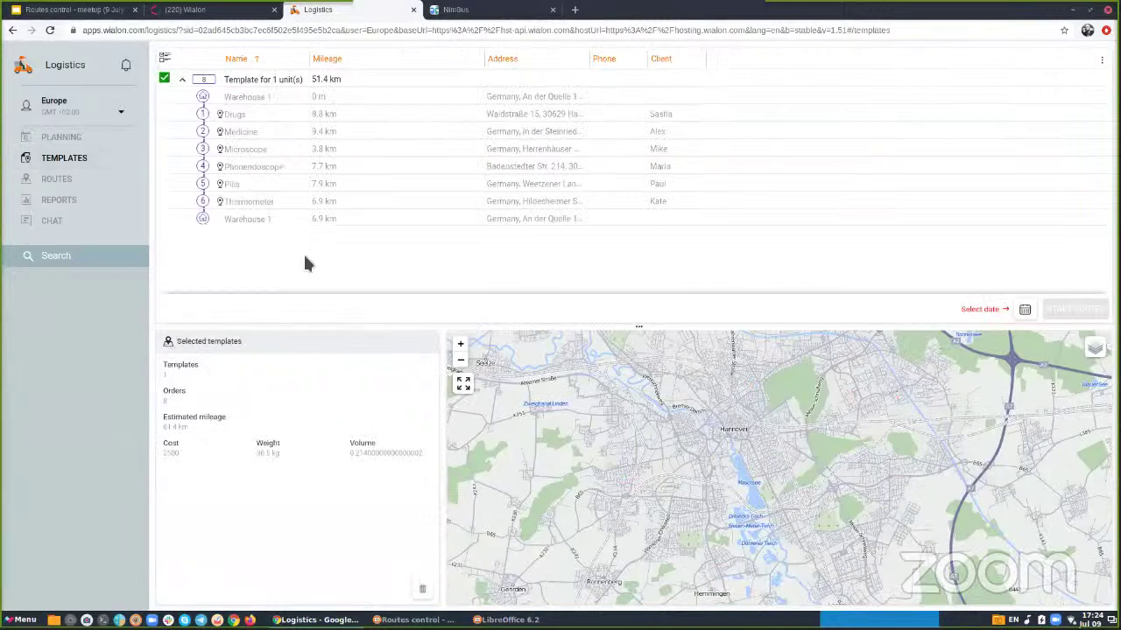
pyautogui.click(1025, 312)
pyautogui.click(967, 211)
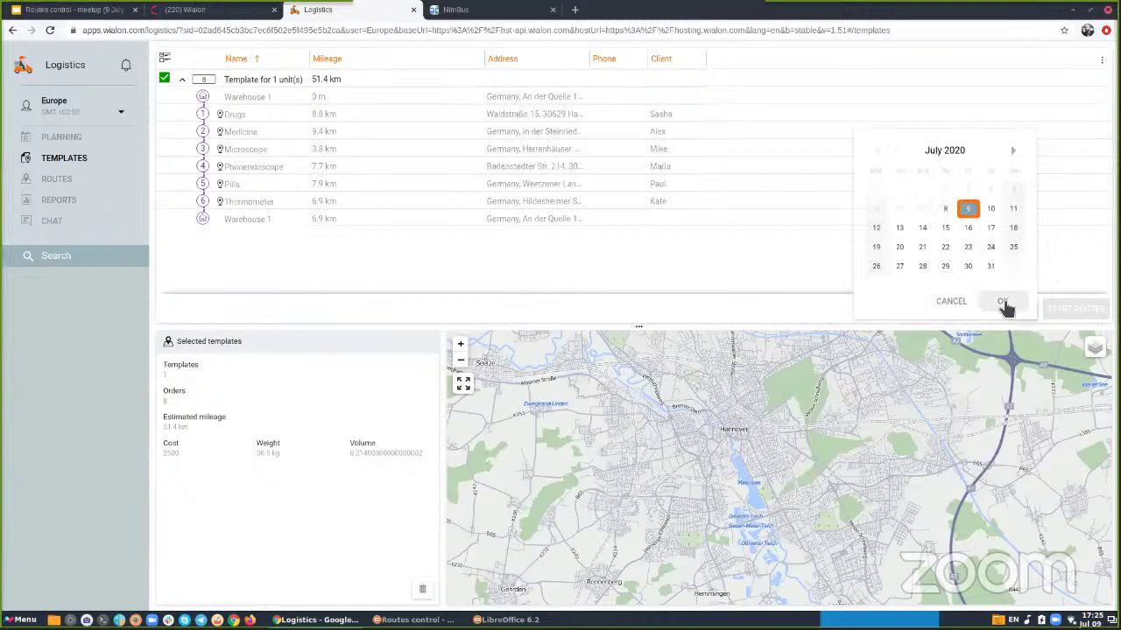
pyautogui.click(1002, 301)
pyautogui.click(1075, 309)
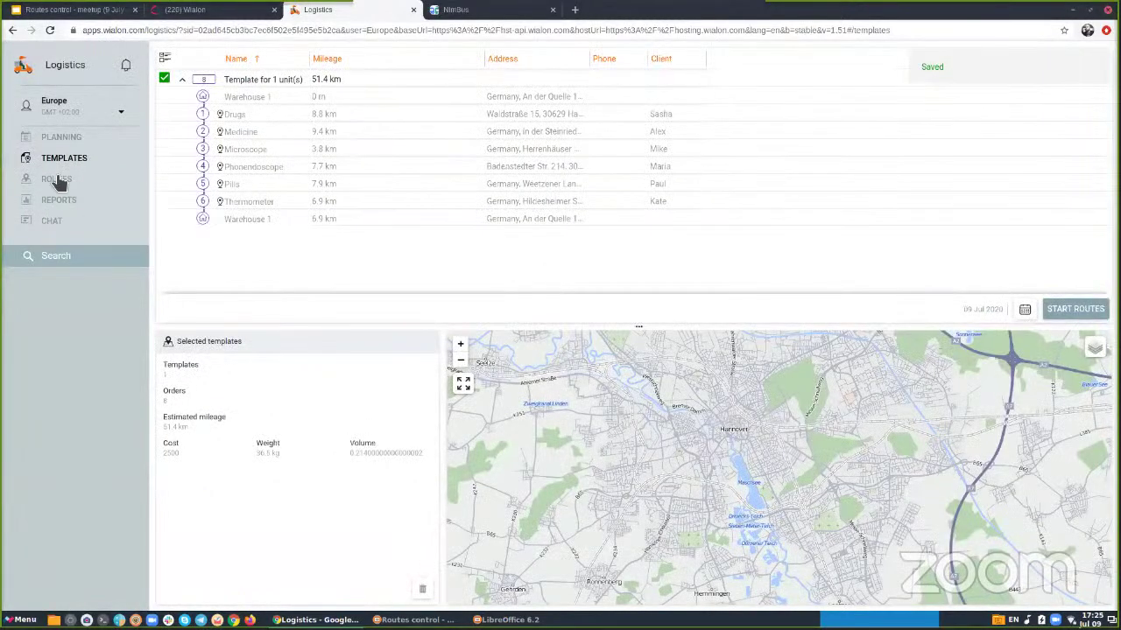
# Step: Show the planned and active routes, and expand the active H_Delivery (Logistics) route to examine its stops and route actions
pyautogui.click(58, 181)
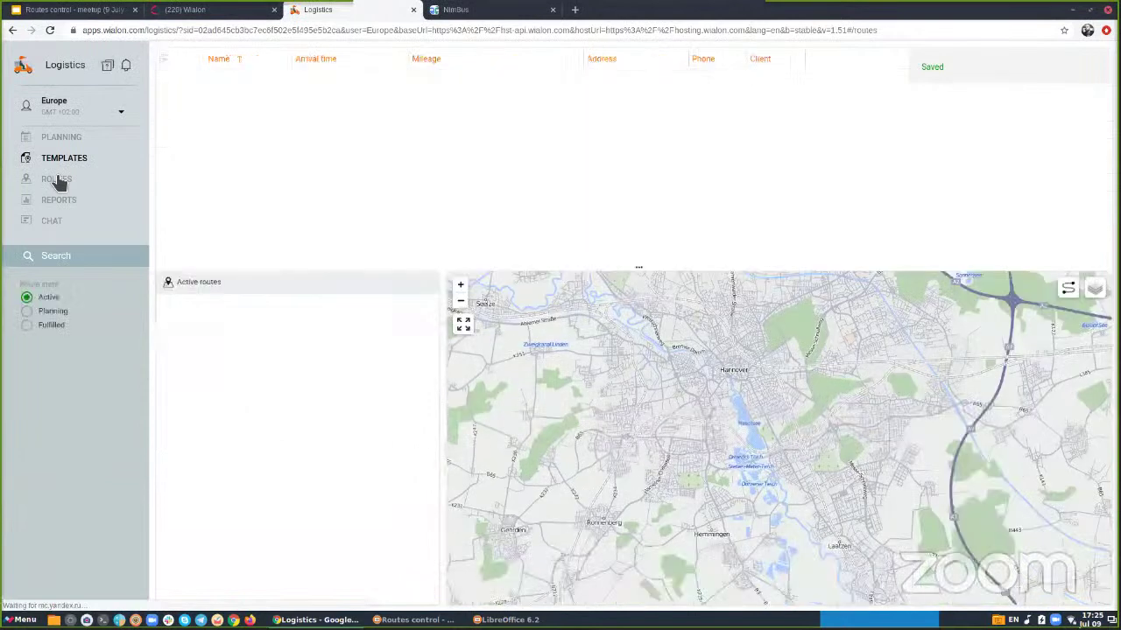
pyautogui.click(48, 312)
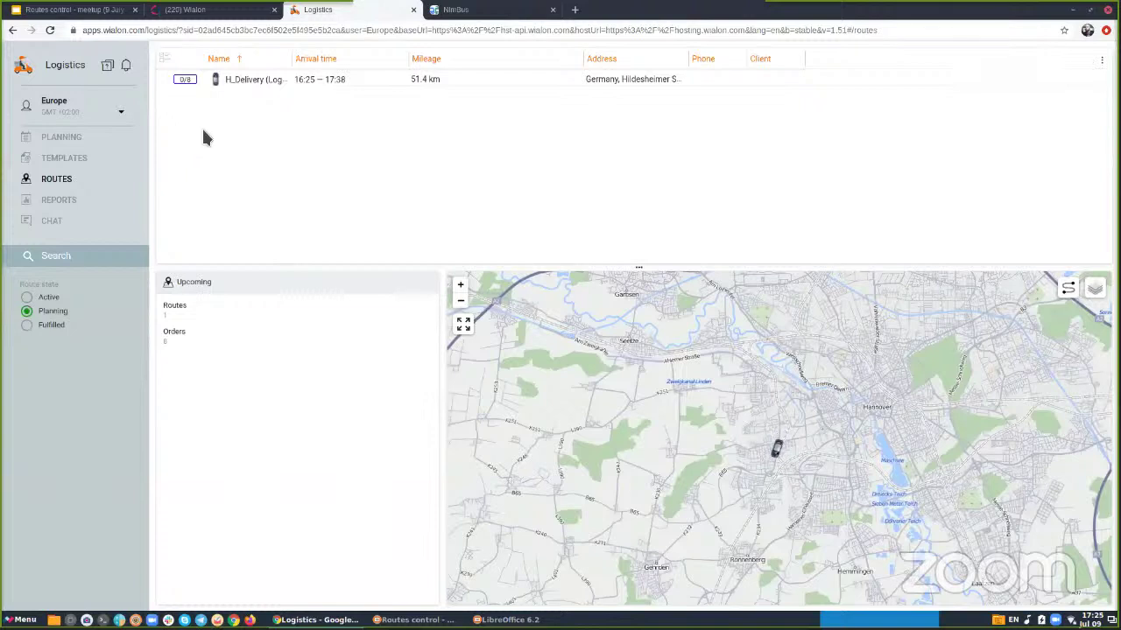
pyautogui.click(46, 297)
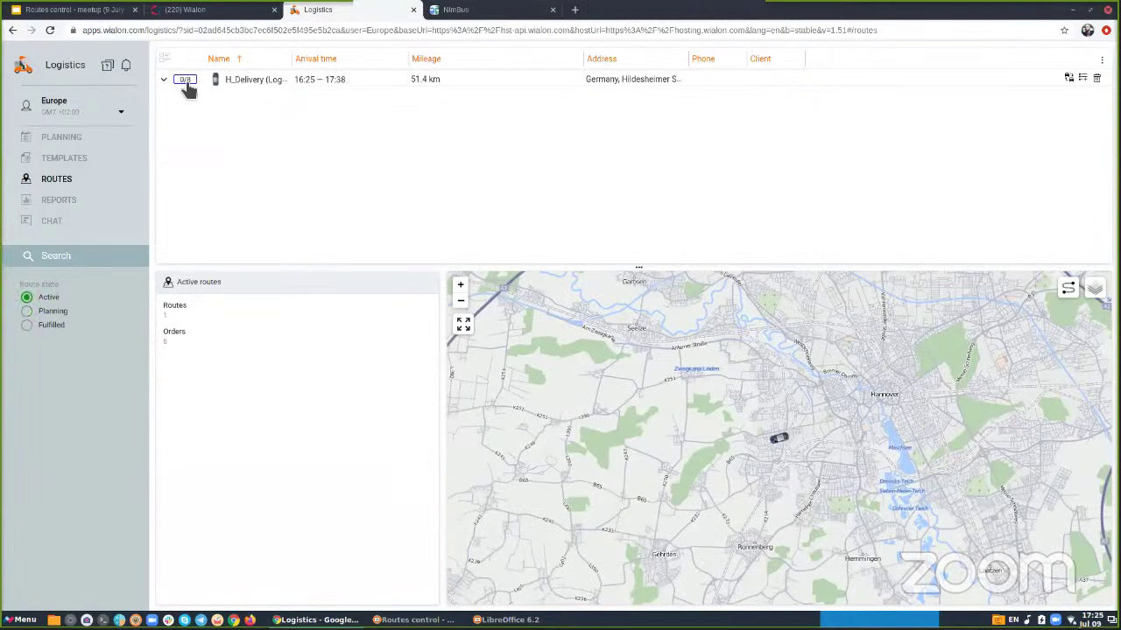
pyautogui.click(185, 84)
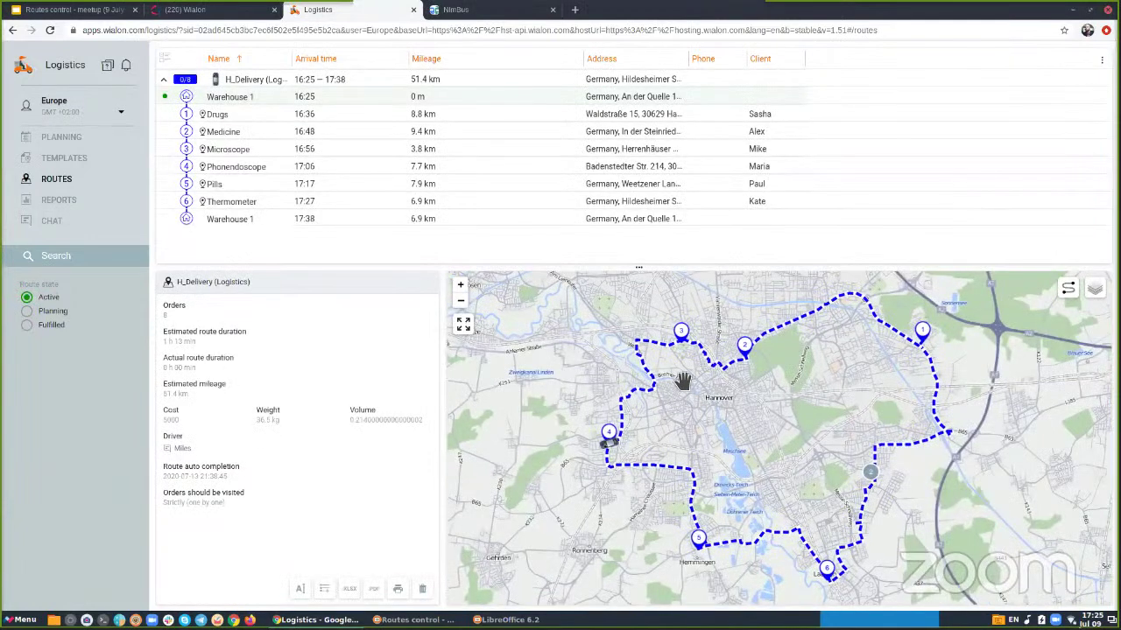
pyautogui.moveTo(1075, 80)
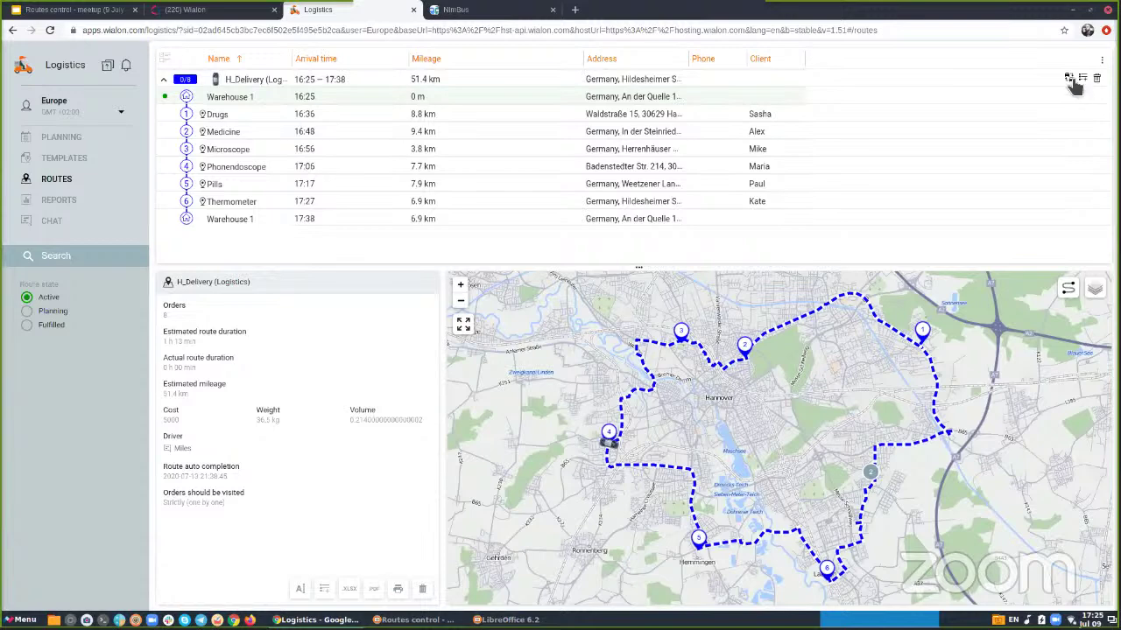
pyautogui.click(1072, 80)
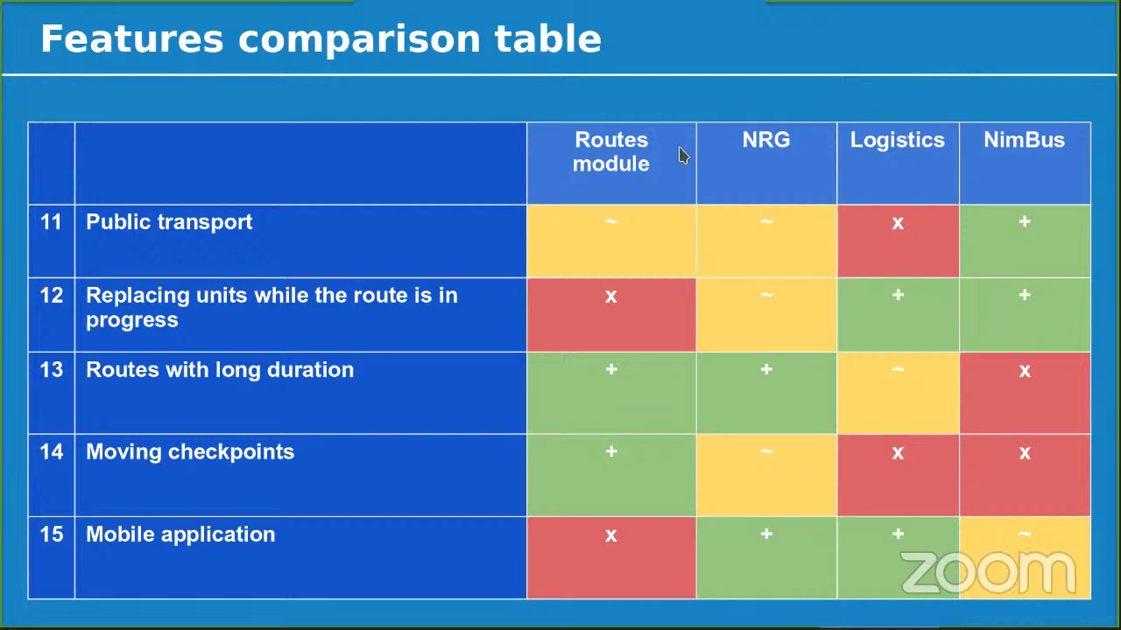
# Step: Switch to Wialon and open the new route form in the Routes module to examine its check point options
pyautogui.hotkey('alt', 'Tab')
pyautogui.hotkey('ctrl', 'shift', 'Tab')
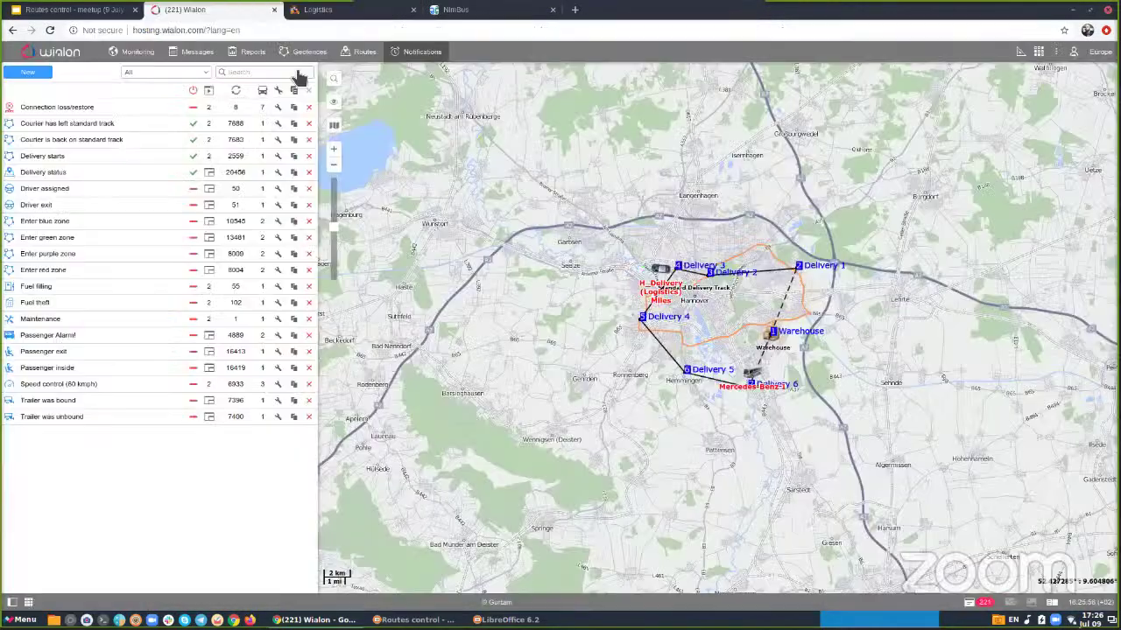
pyautogui.click(362, 54)
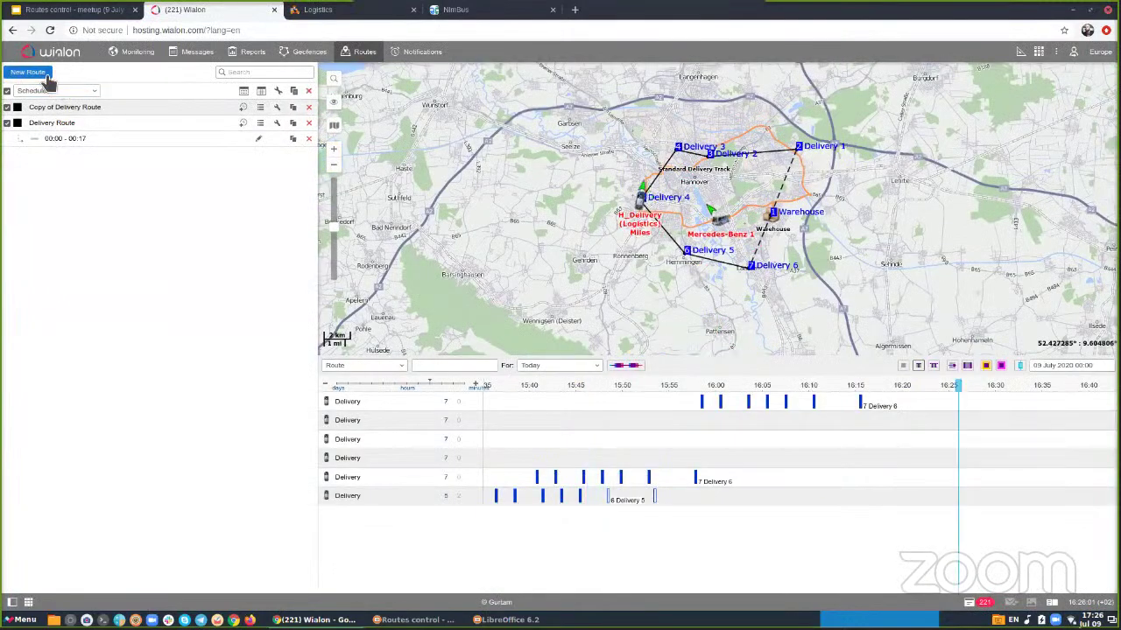
pyautogui.click(46, 76)
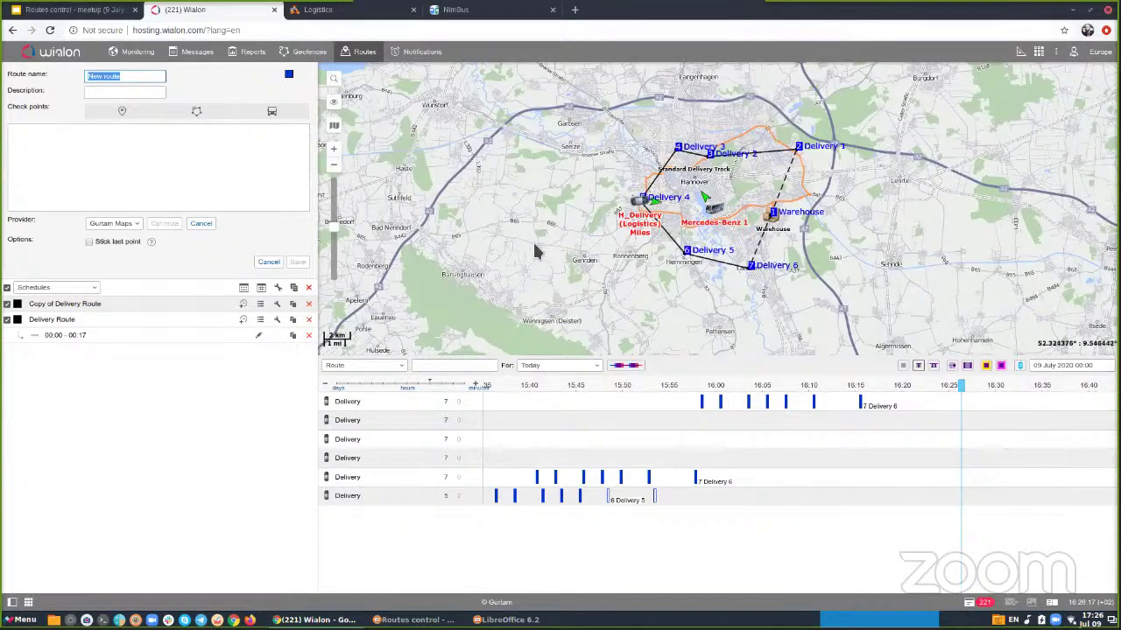
# Step: Examine the Interposition of units trigger settings in a new notification for H_Delivery (Logistics), and discard the notification
pyautogui.click(420, 56)
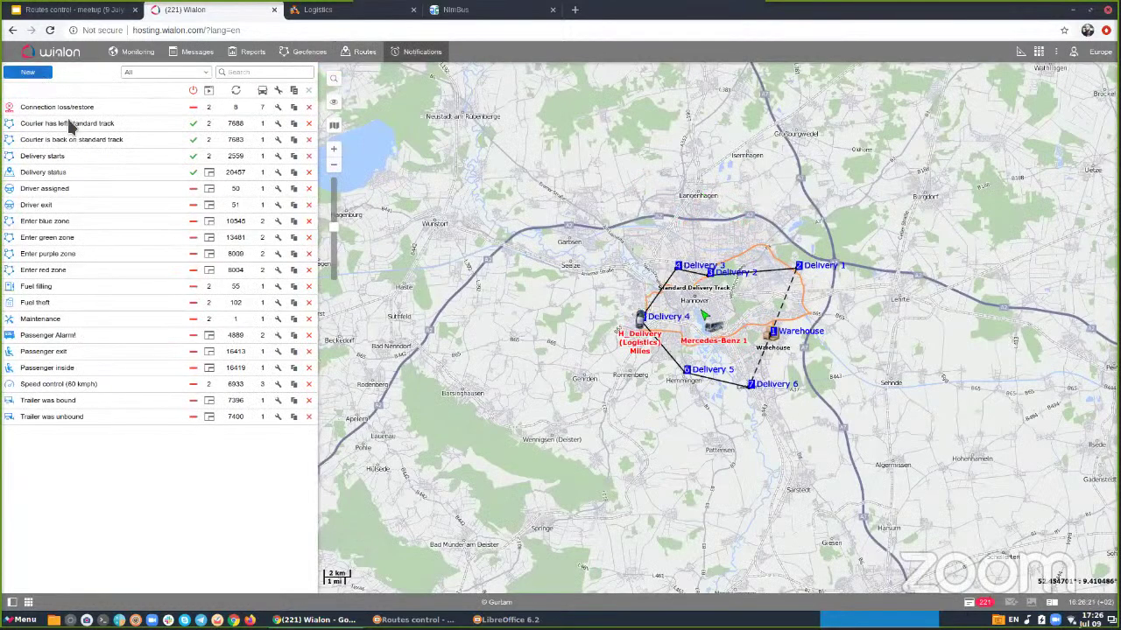
pyautogui.click(27, 72)
pyautogui.click(717, 438)
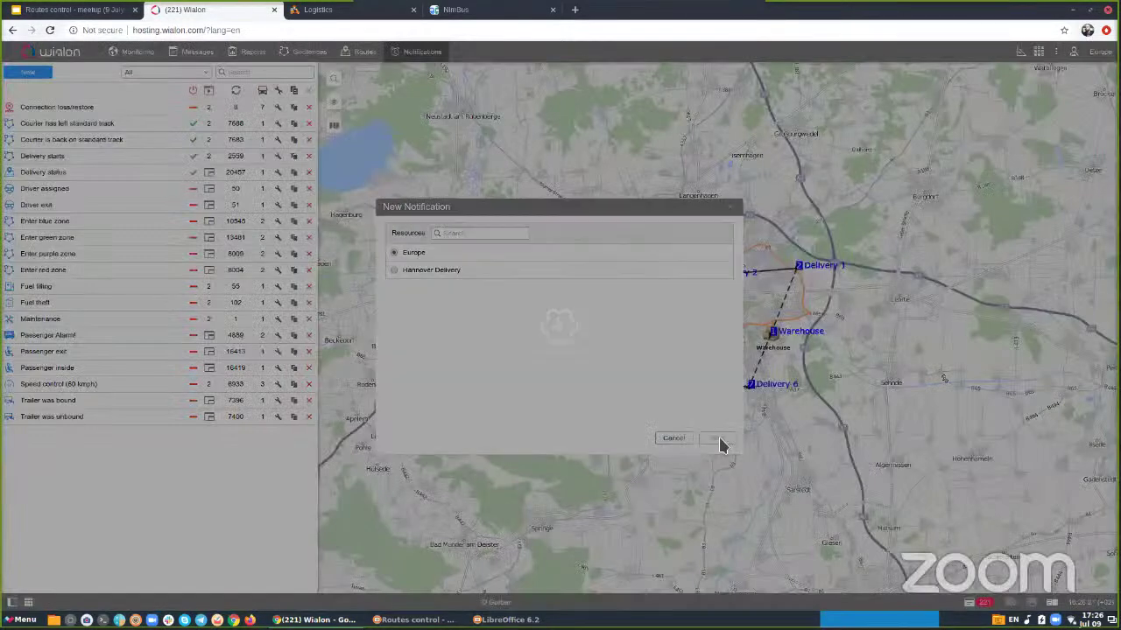
pyautogui.click(445, 248)
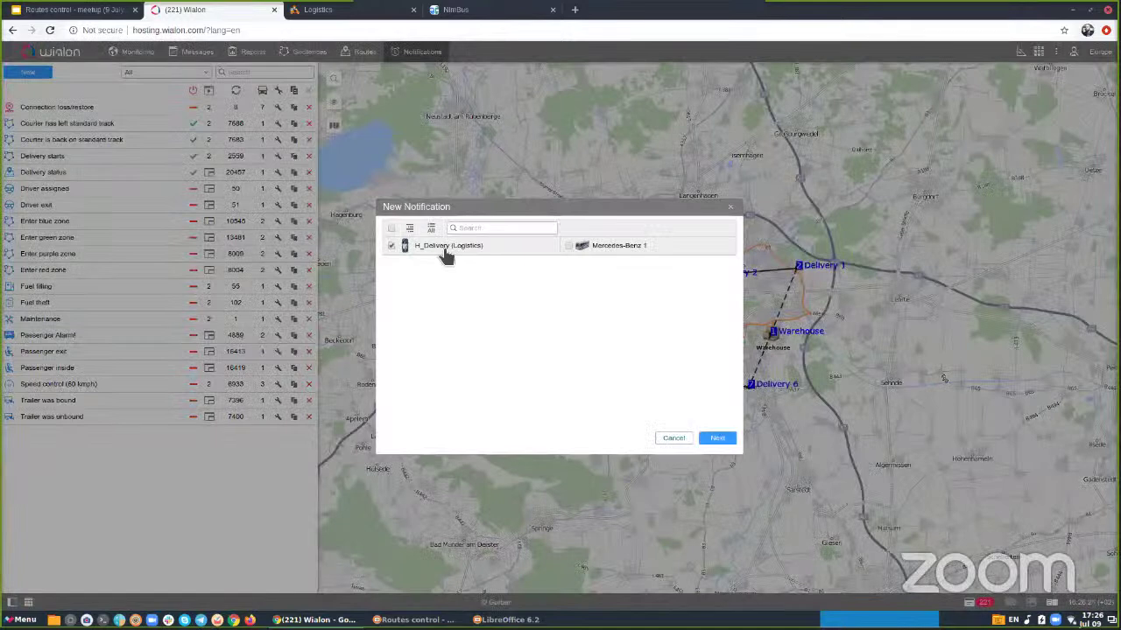
pyautogui.click(717, 438)
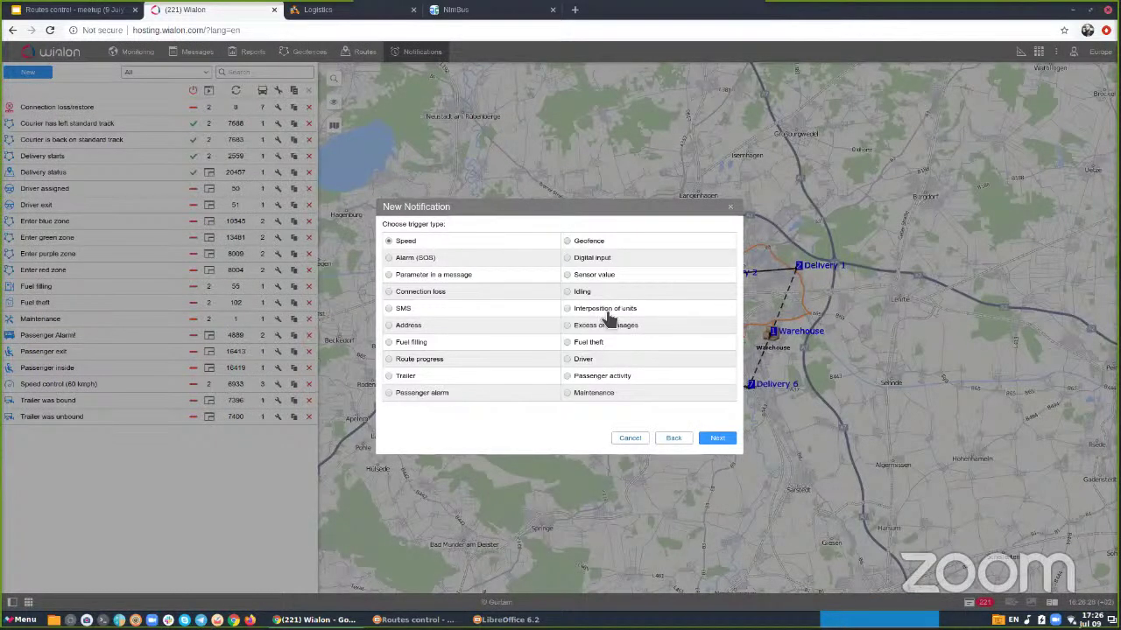
pyautogui.click(606, 314)
pyautogui.click(717, 437)
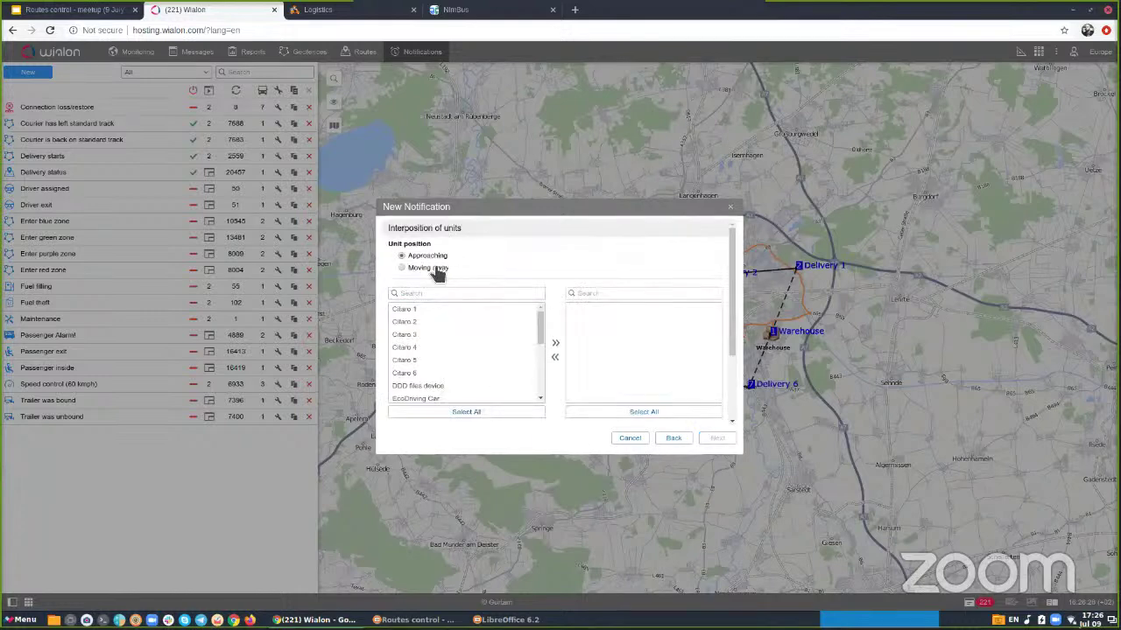
pyautogui.click(637, 440)
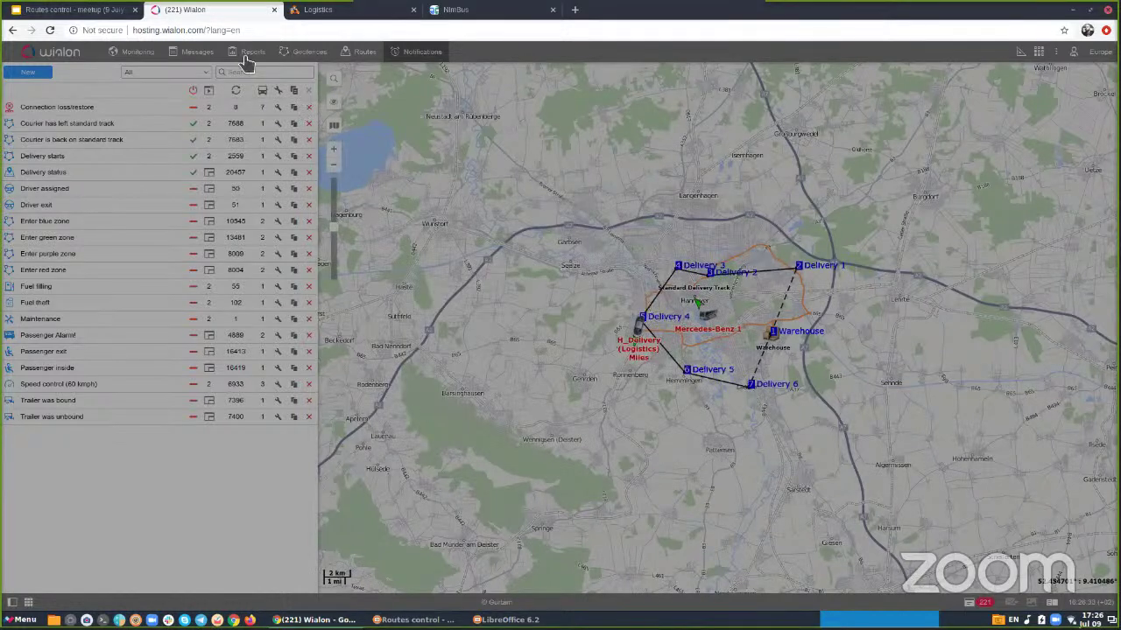
# Step: In the report templates, open the settings of the Geofences table in the Geofences Report (unit, today) template
pyautogui.click(250, 52)
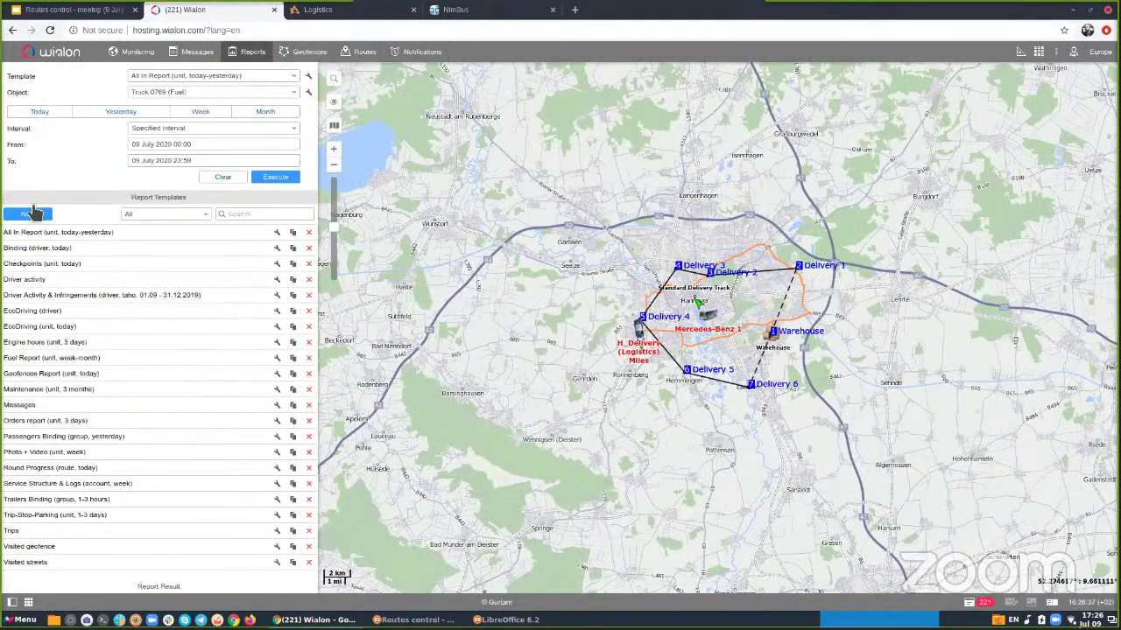
pyautogui.click(30, 214)
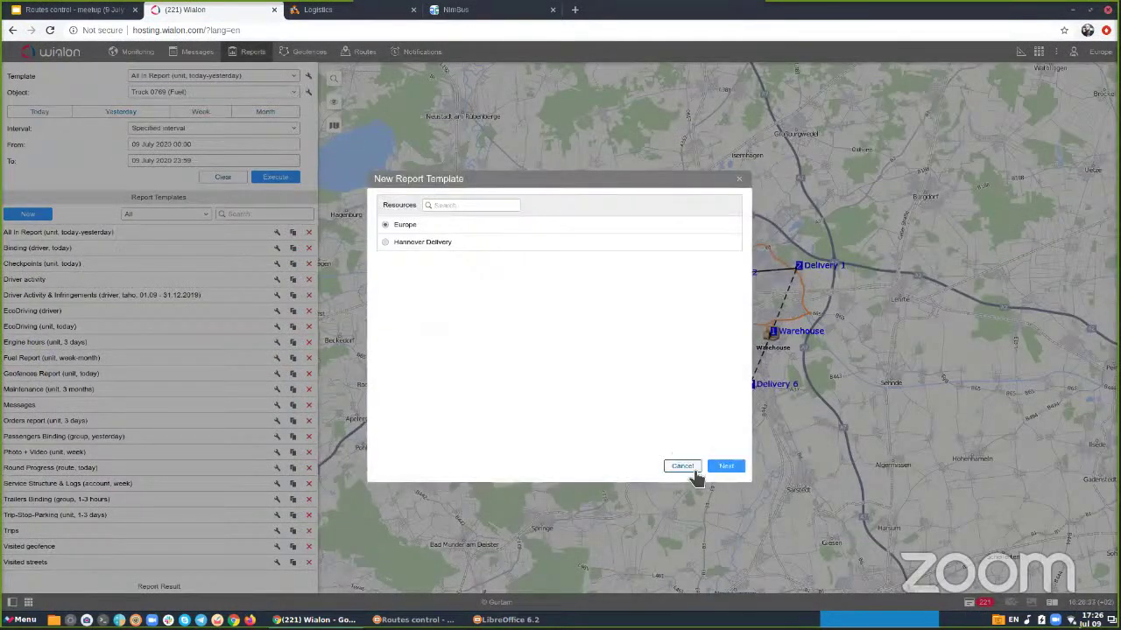
pyautogui.click(681, 465)
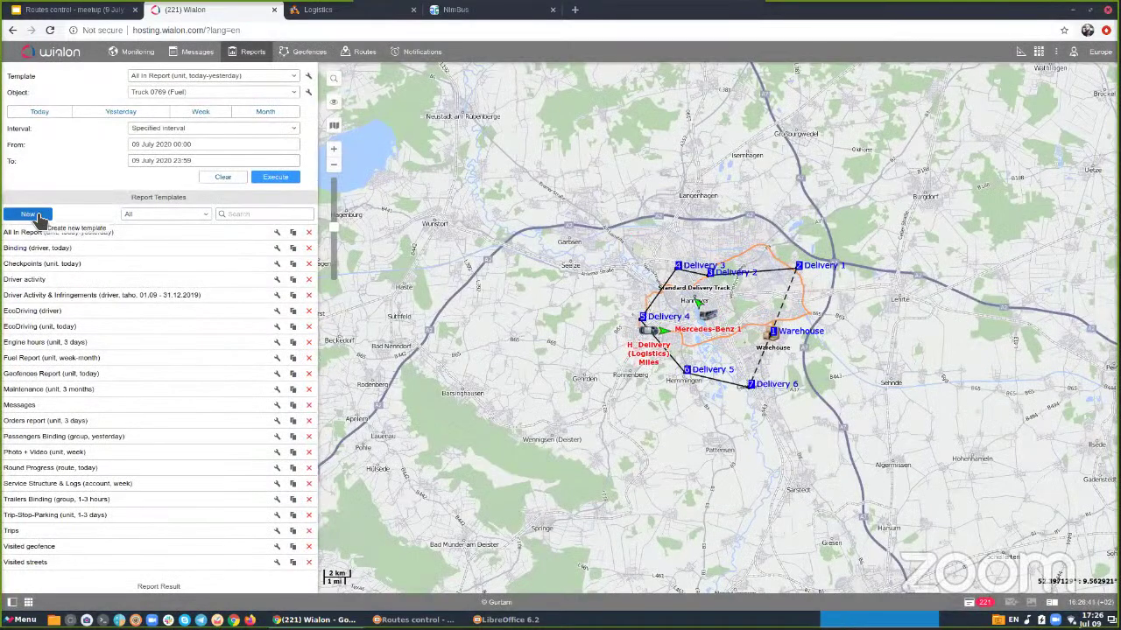
pyautogui.click(277, 373)
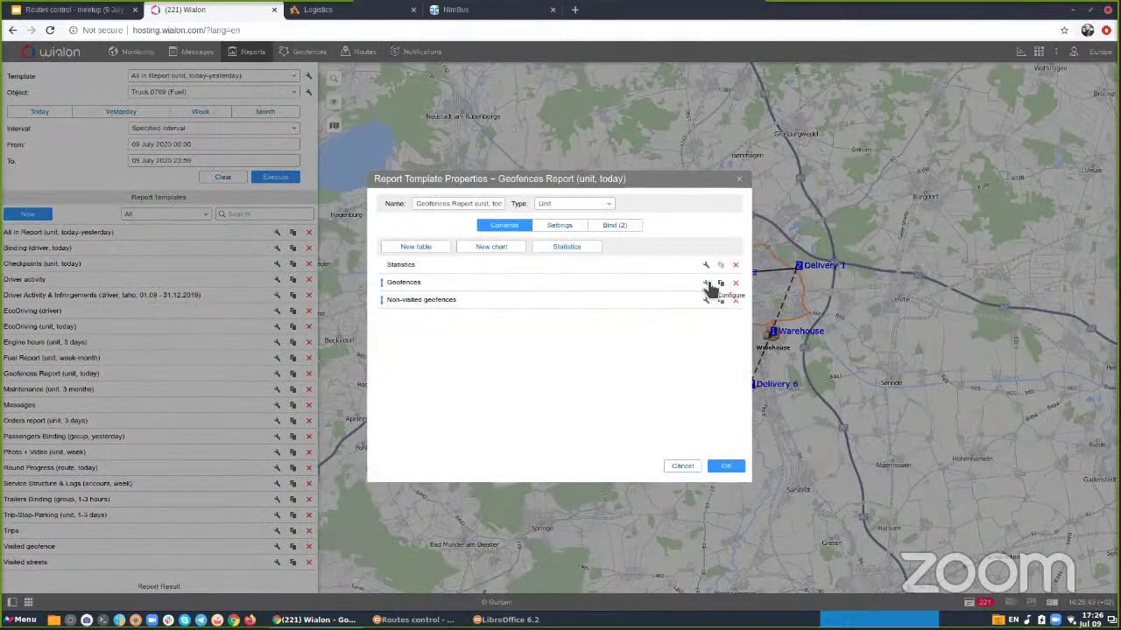
pyautogui.click(596, 279)
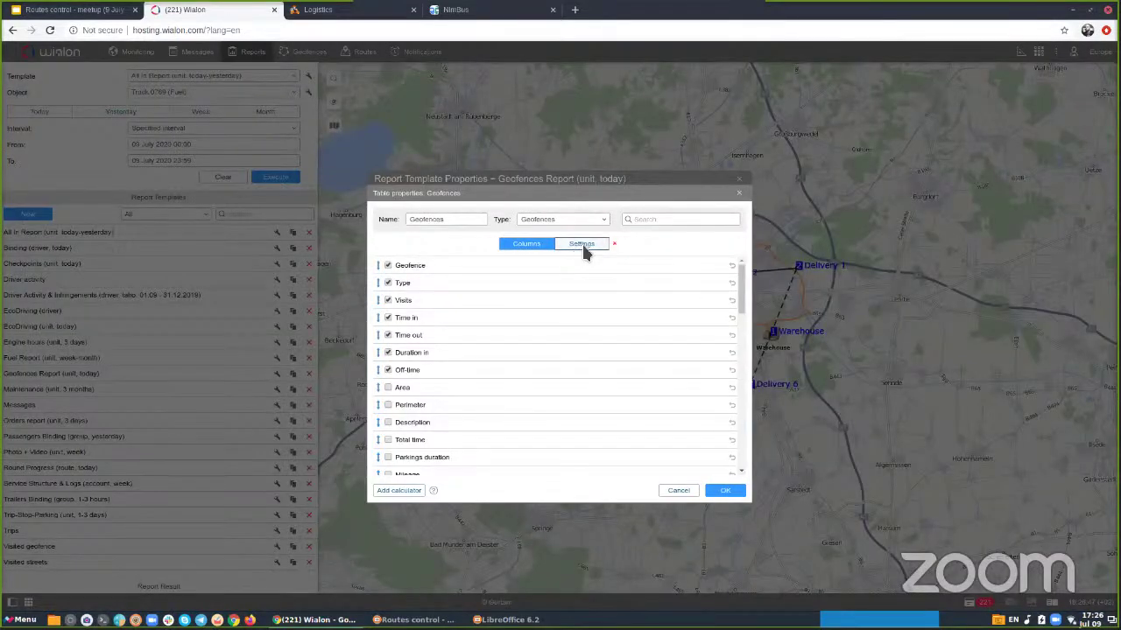
pyautogui.click(581, 245)
# Step: Examine the Geofences table's selectable geofences, units and unit radius fields, and close the template without saving
pyautogui.scroll(-1, 706, 328)
pyautogui.scroll(-5, 703, 320)
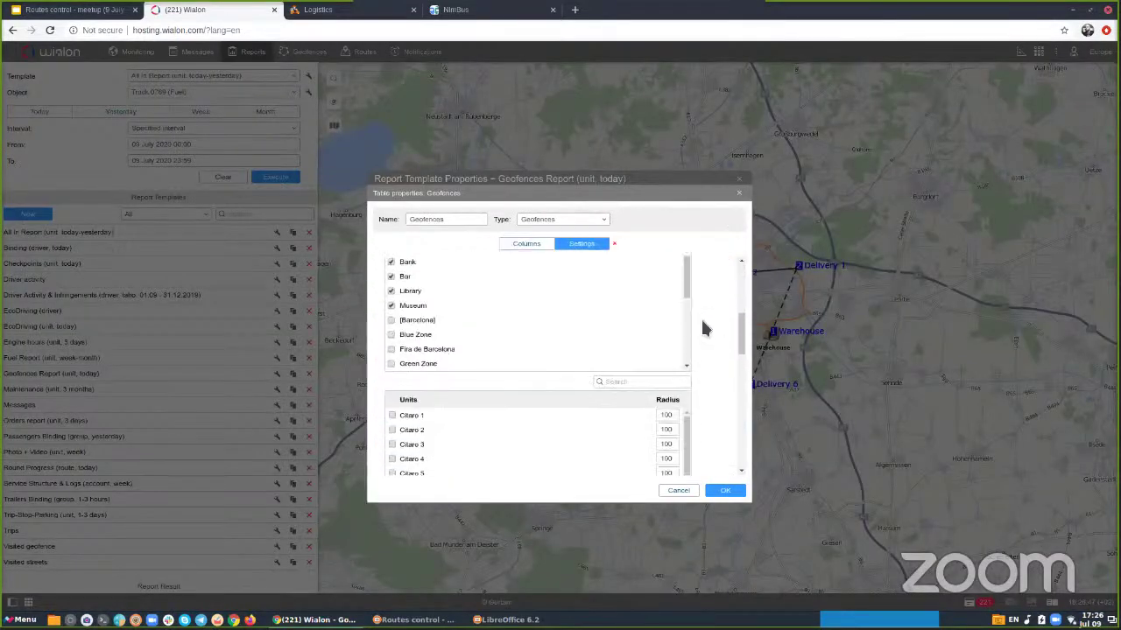
pyautogui.scroll(3, 700, 317)
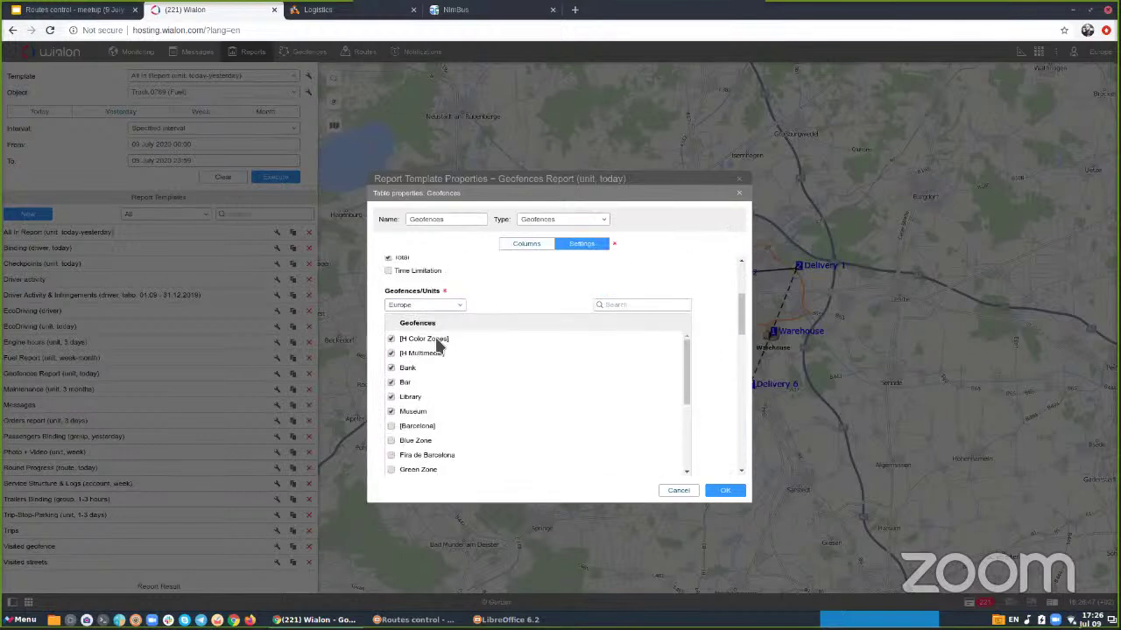
pyautogui.scroll(-1, 434, 368)
pyautogui.scroll(-1, 468, 324)
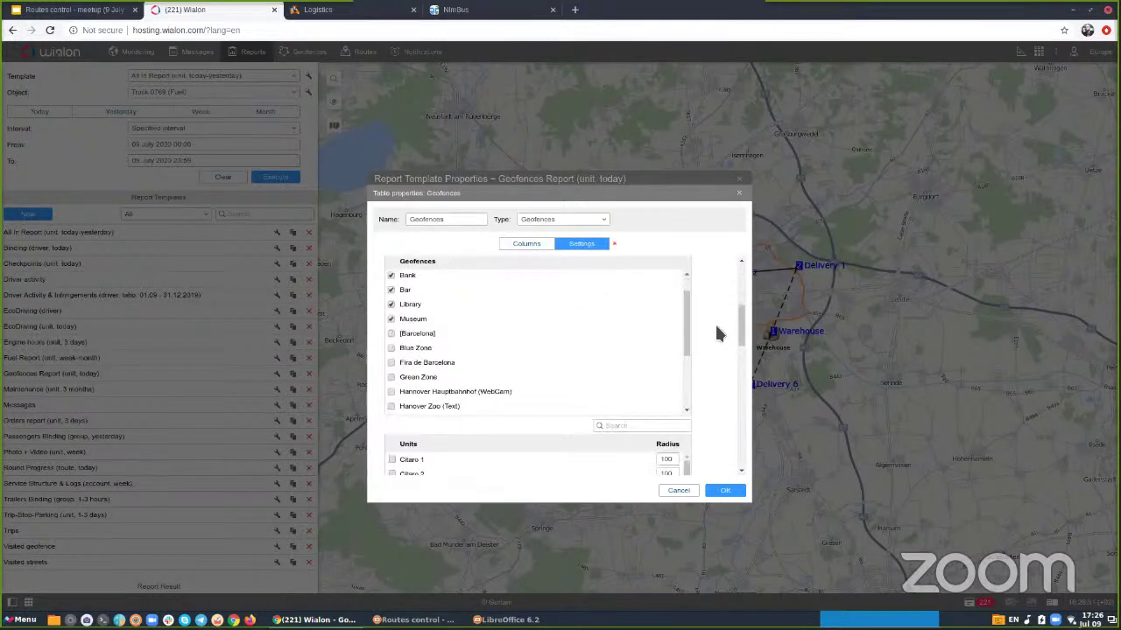
pyautogui.scroll(-2, 716, 326)
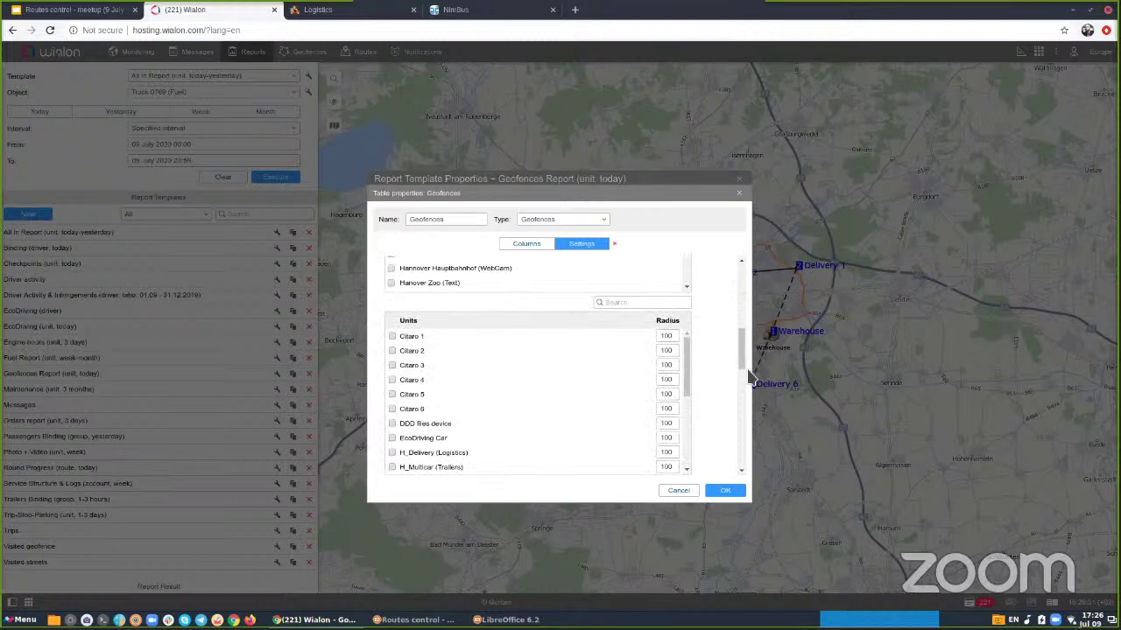
pyautogui.scroll(-1, 723, 377)
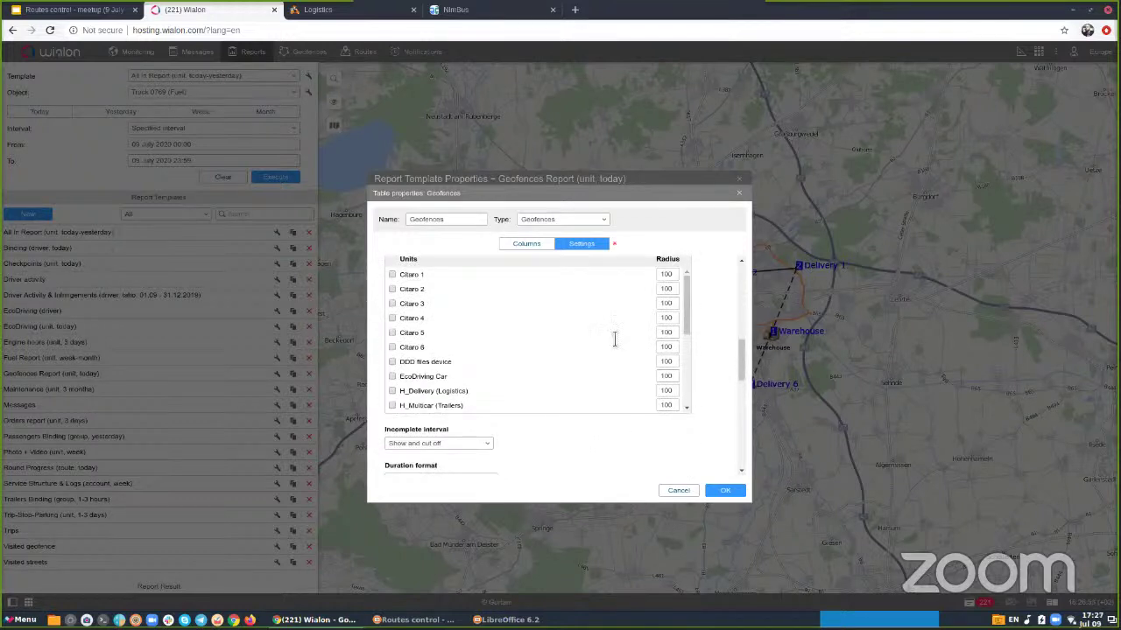
pyautogui.doubleClick(668, 274)
pyautogui.click(675, 490)
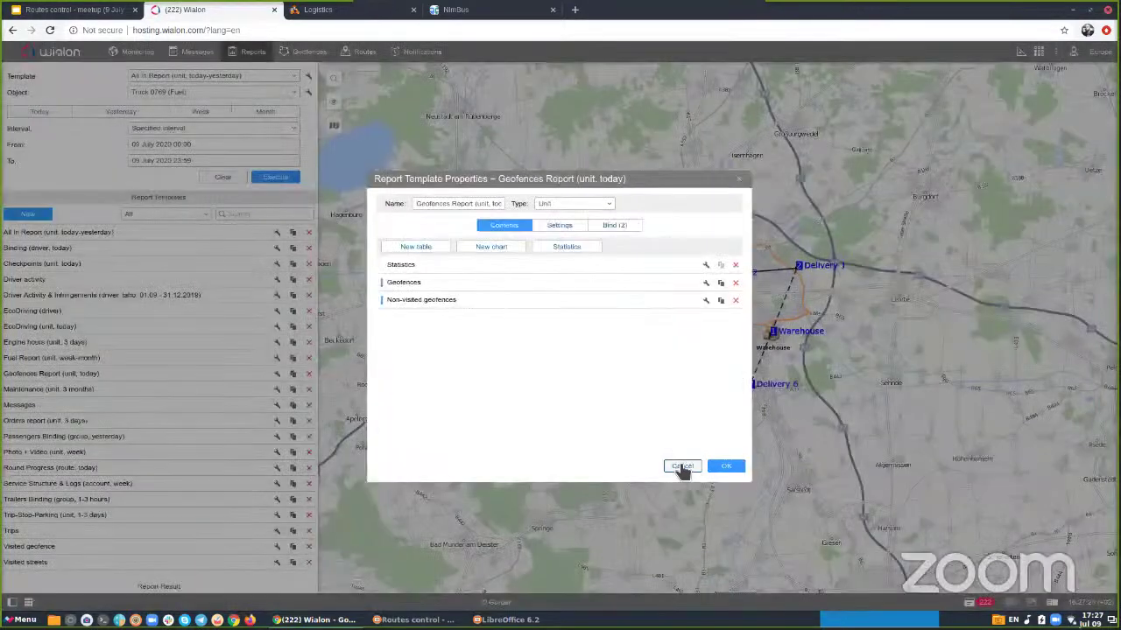
pyautogui.click(681, 466)
# Step: Start a new Locator link for sharing units and add the units Citaro 2 through Citaro 6 to it
pyautogui.hotkey('alt', 'Tab')
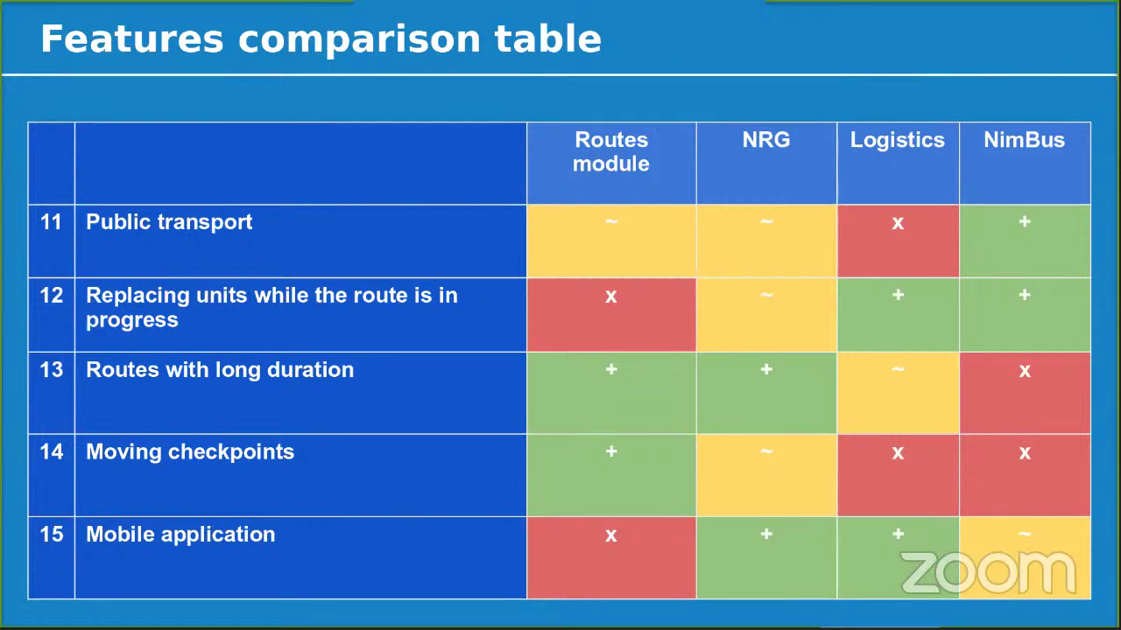
pyautogui.hotkey('alt', 'Tab')
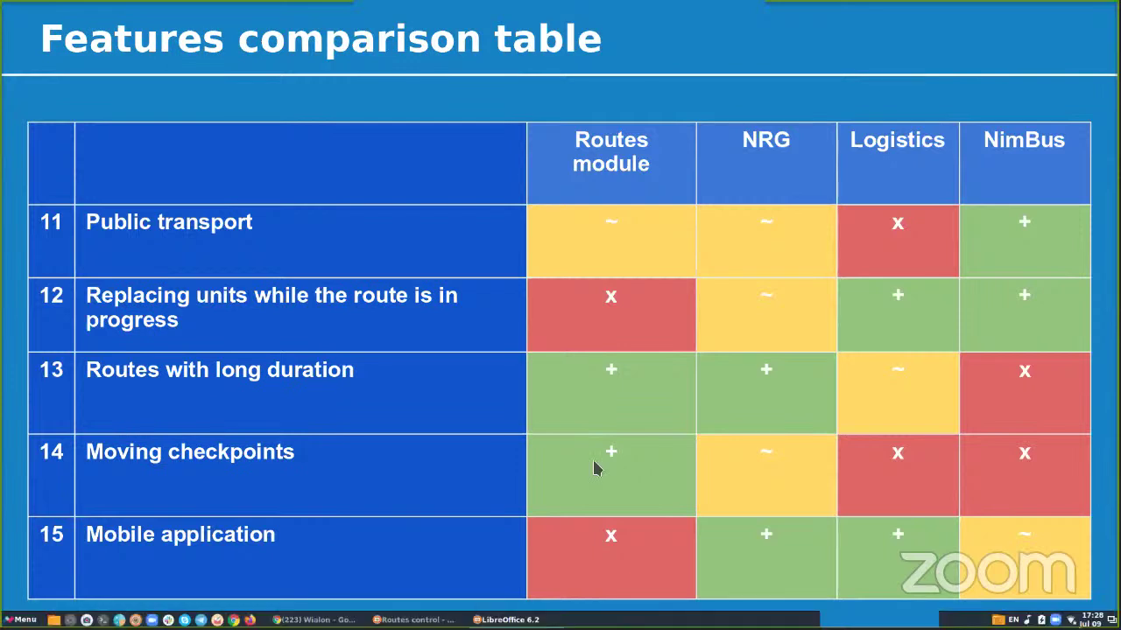
pyautogui.click(1073, 51)
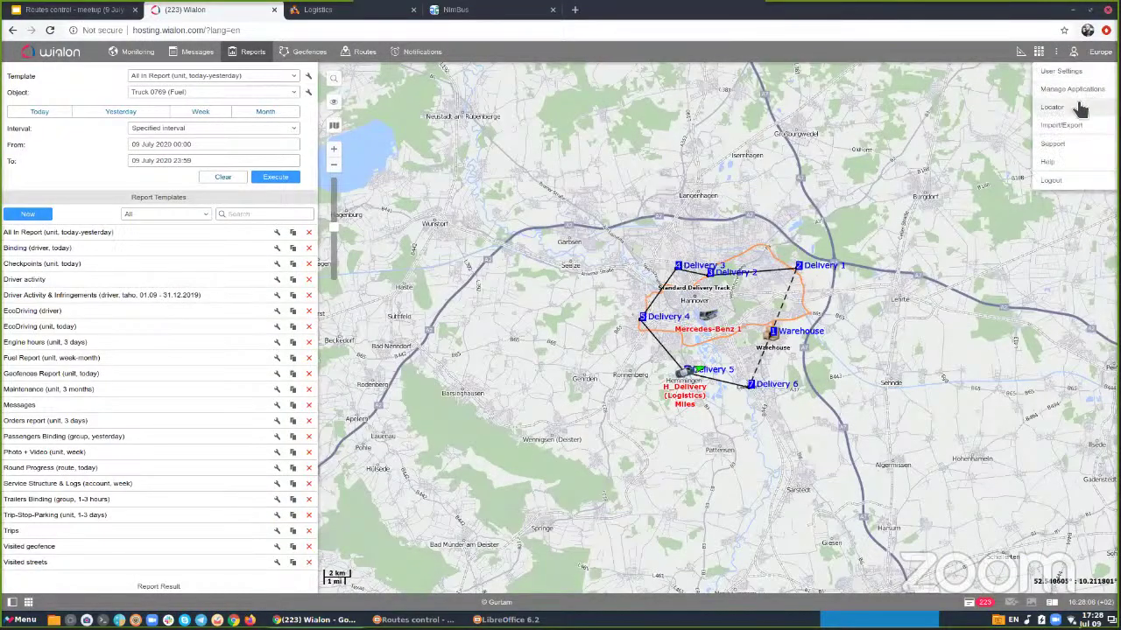
pyautogui.click(1069, 108)
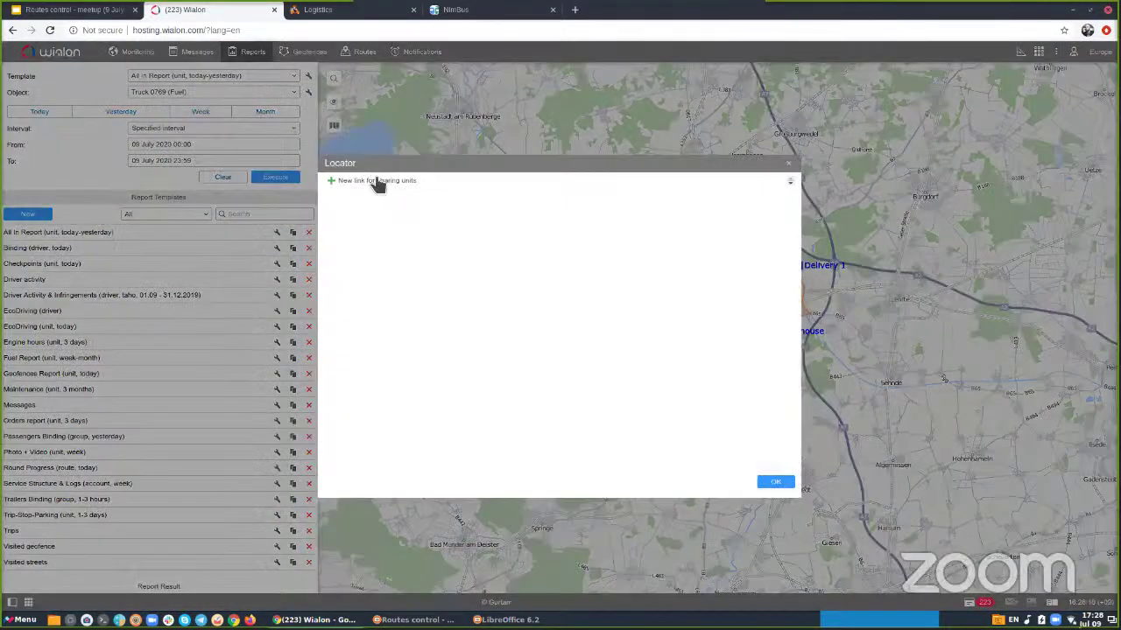
pyautogui.scroll(-3, 434, 333)
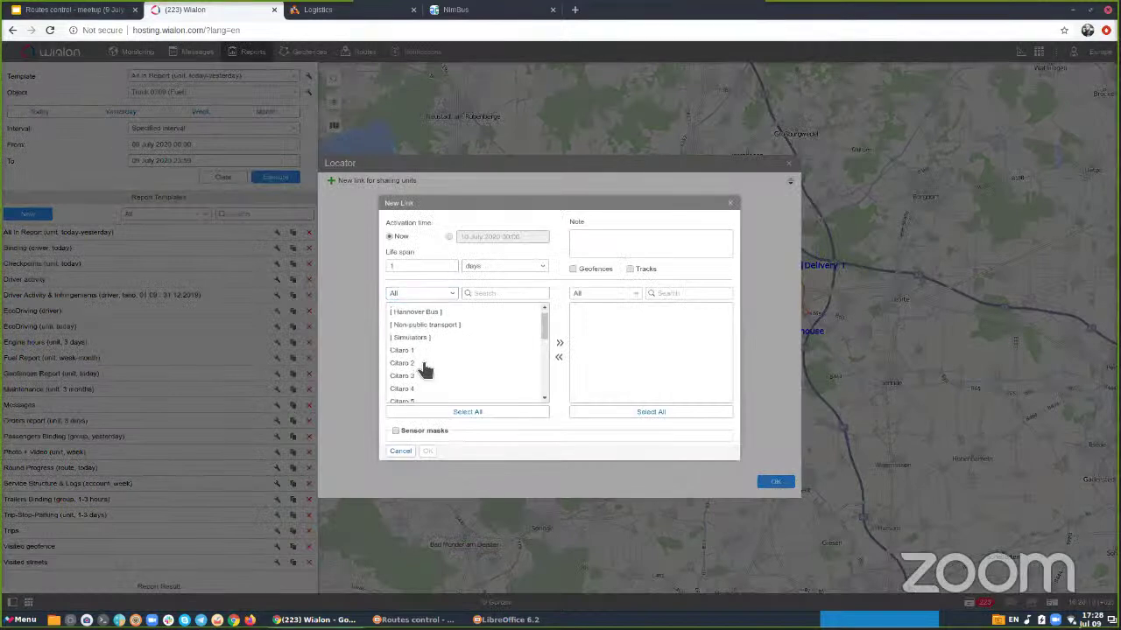
pyautogui.click(411, 313)
pyautogui.keyDown('shift'); pyautogui.click(411, 363); pyautogui.keyUp('shift')
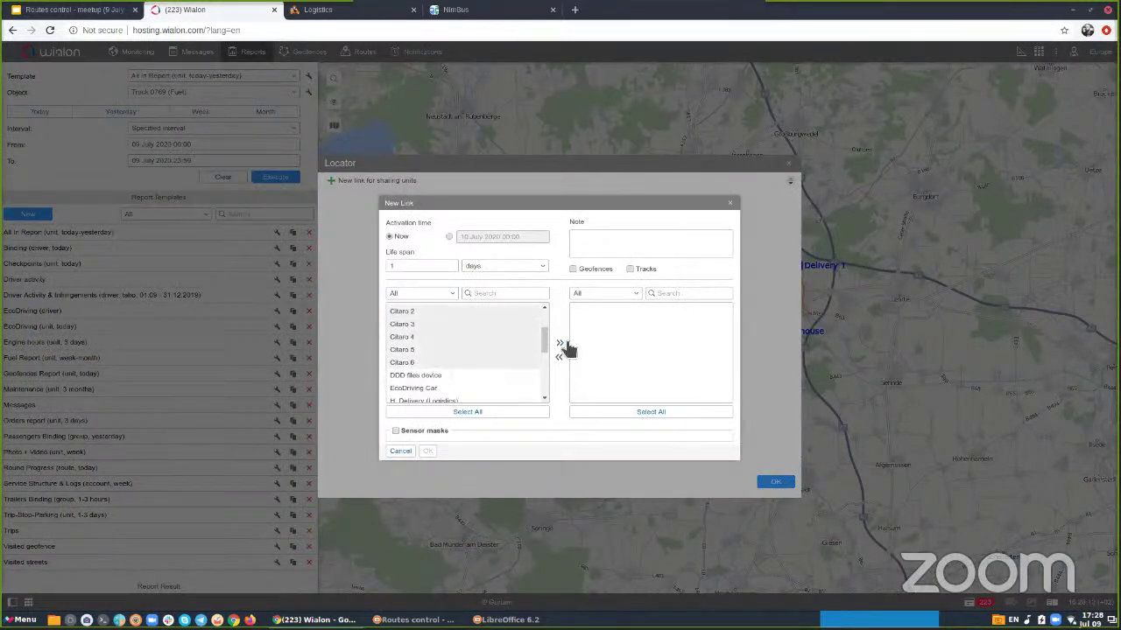
pyautogui.click(559, 344)
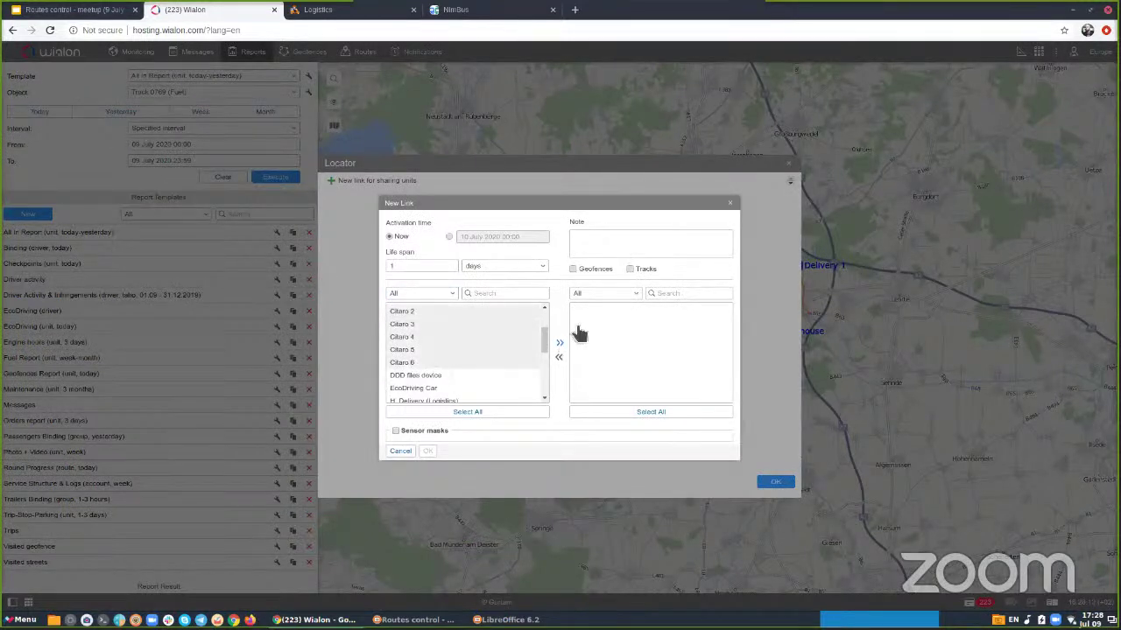
# Step: Include geofences and tracks in the sharing link, set its life span to 1 minute, and create it
pyautogui.click(610, 273)
pyautogui.click(516, 266)
pyautogui.click(489, 279)
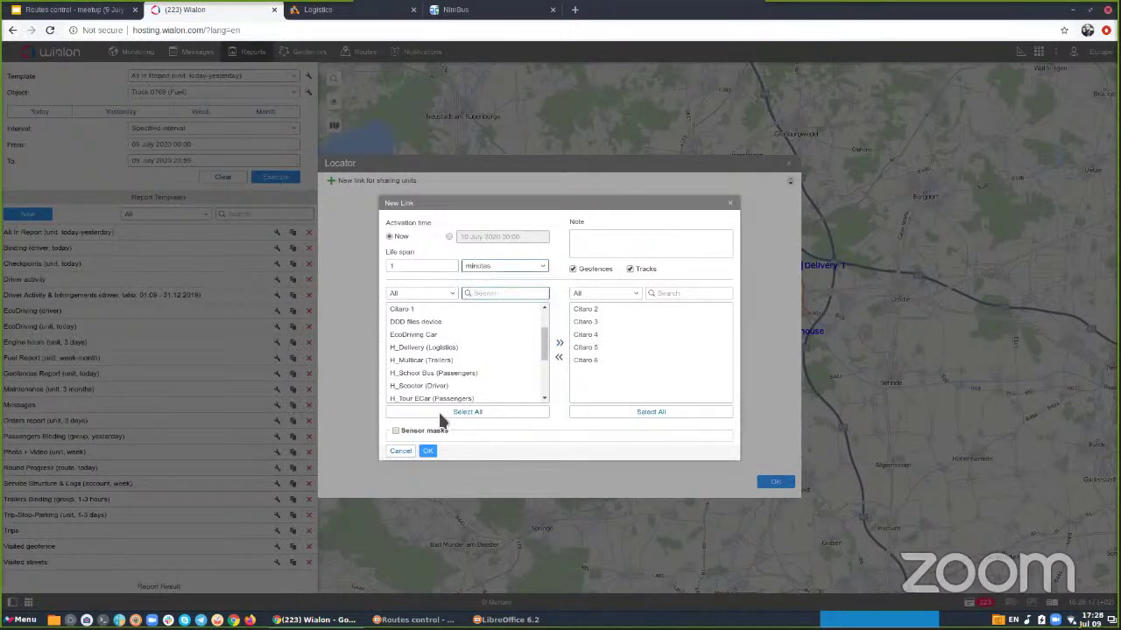
pyautogui.click(428, 452)
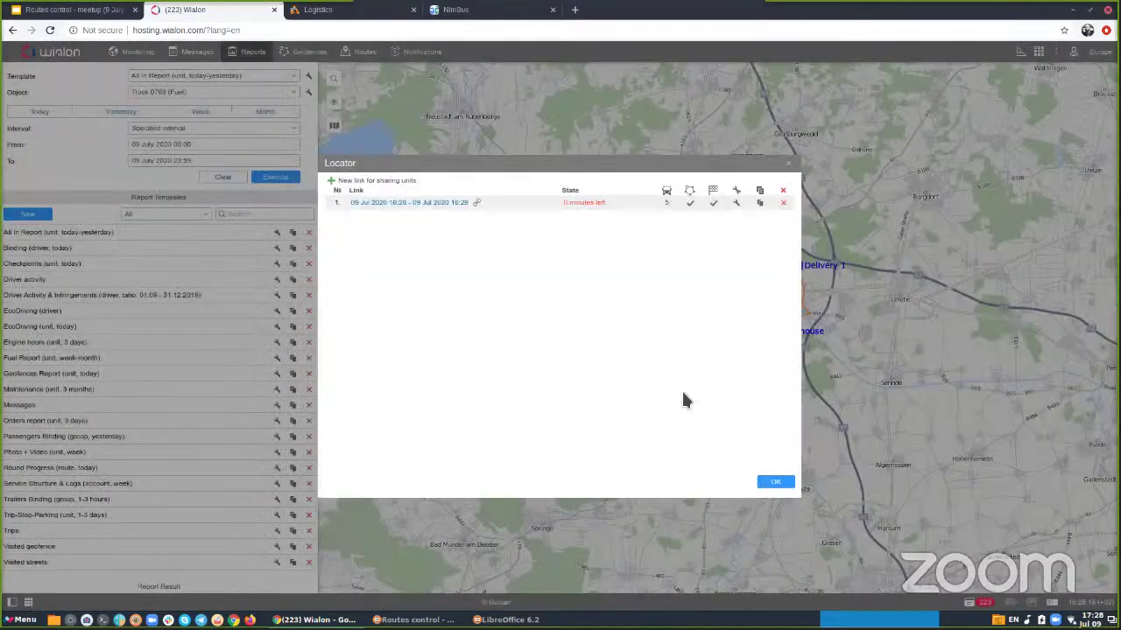
# Step: Open the sharing link, examine the shared units and geofences on the Locator map, and close the Locator page
pyautogui.click(447, 202)
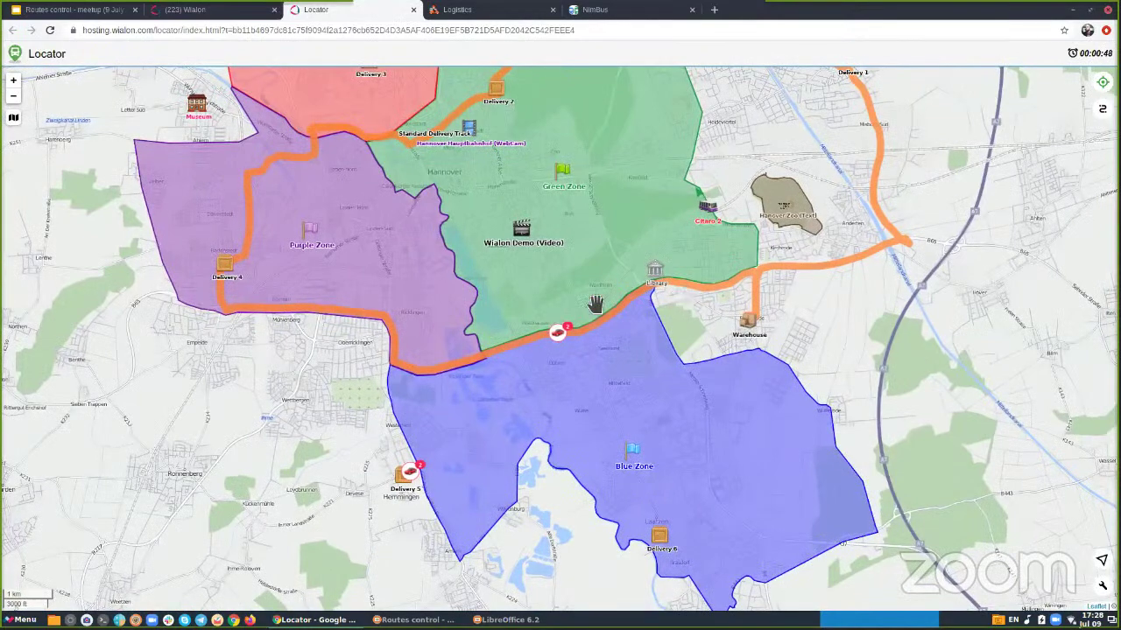
pyautogui.scroll(1, 596, 306)
pyautogui.scroll(-1, 699, 287)
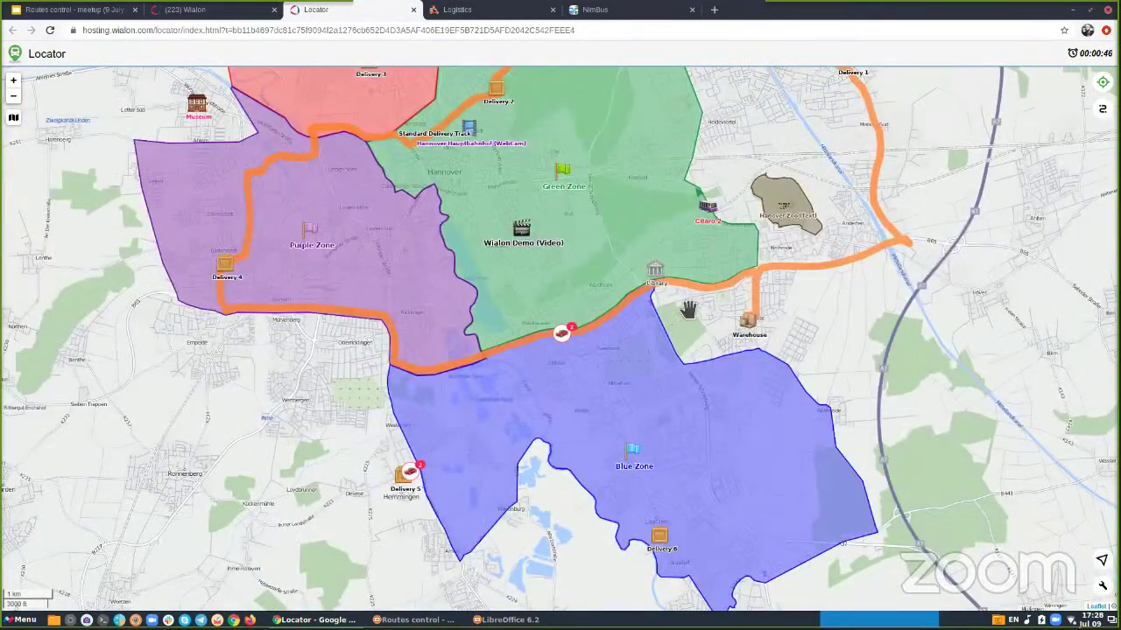
pyautogui.moveTo(914, 254)
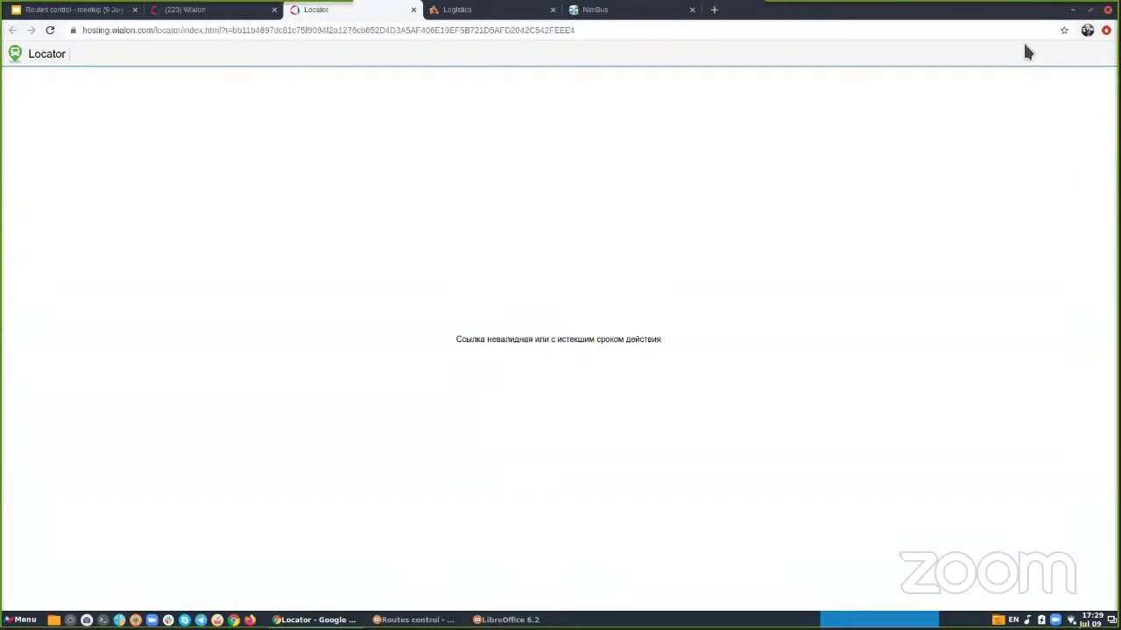
pyautogui.hotkey('ctrl', 'w')
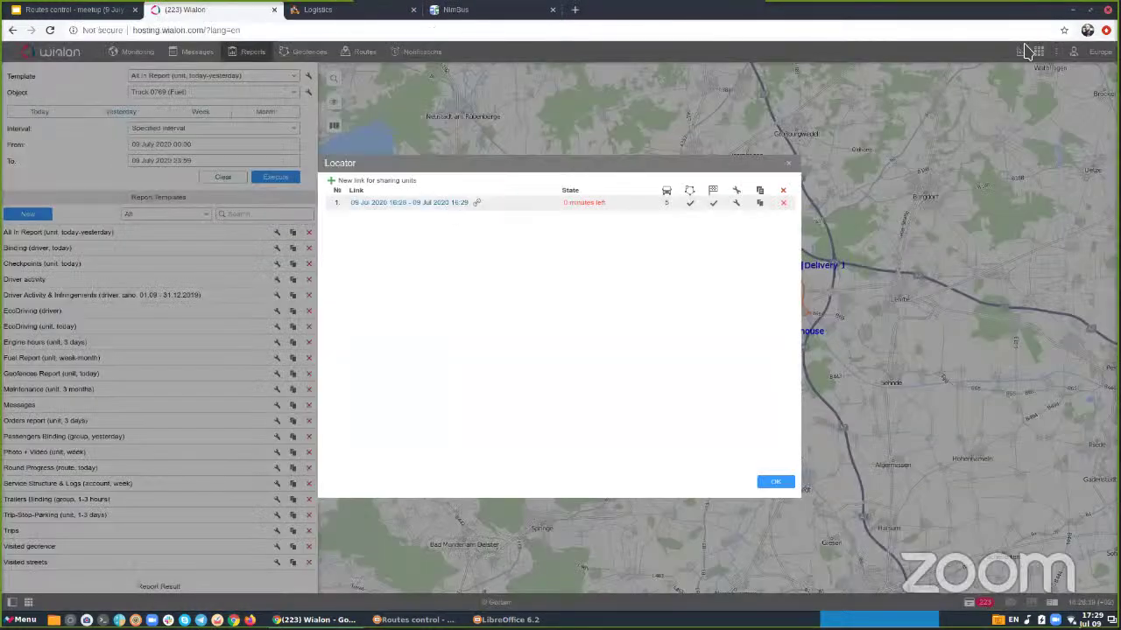
# Step: Switch to the presentation and advance from the features comparison table to the Examples slide
pyautogui.hotkey('alt', 'Tab')
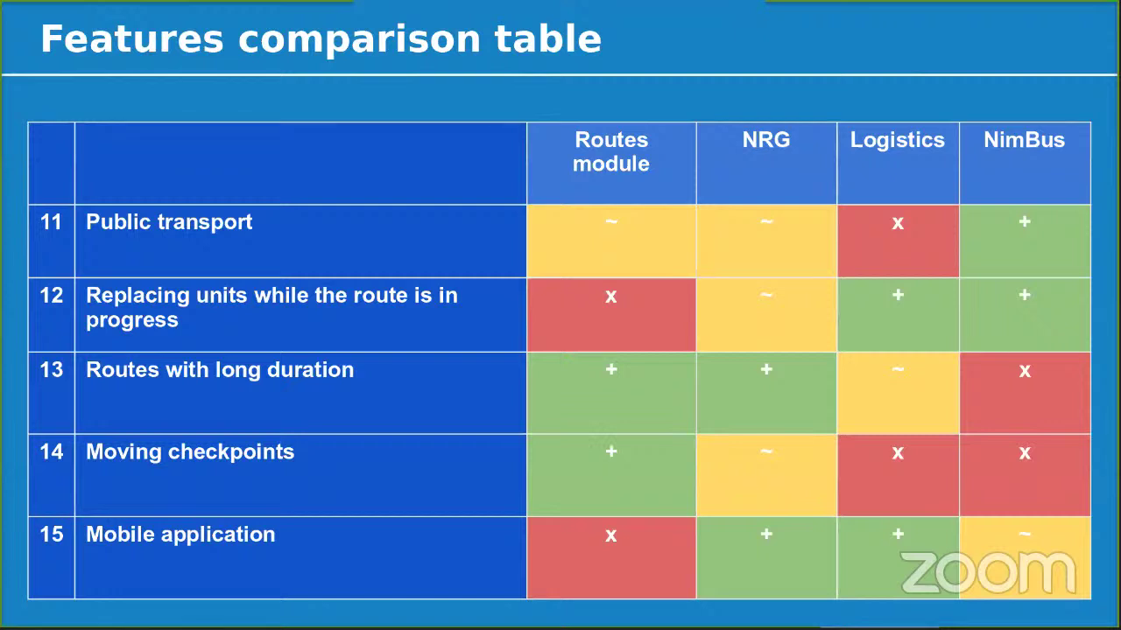
pyautogui.press('Right')
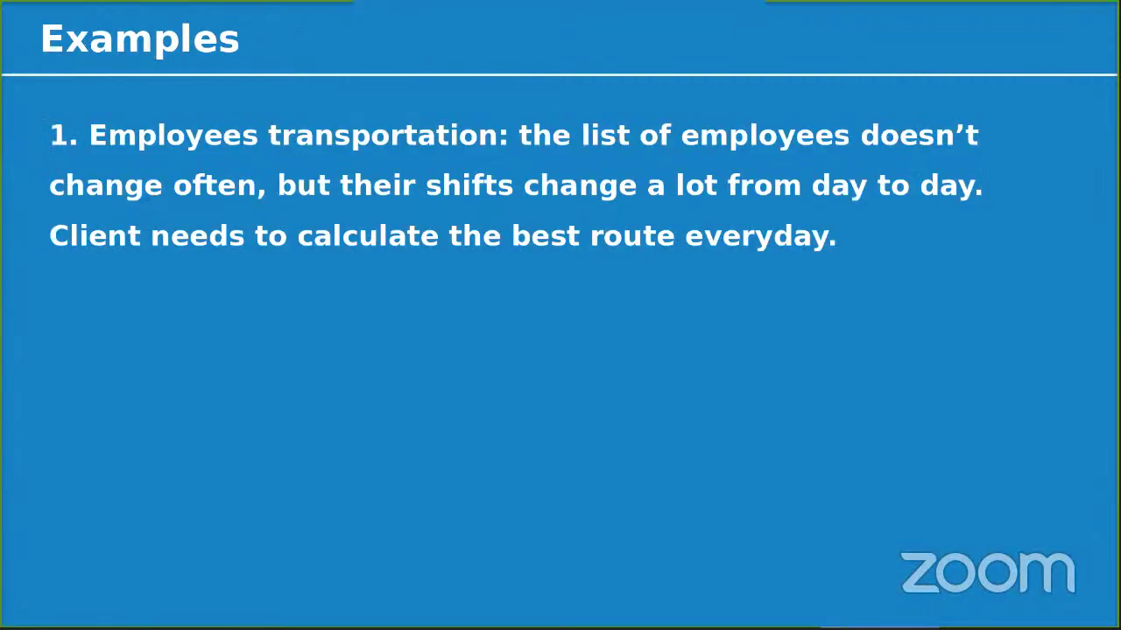
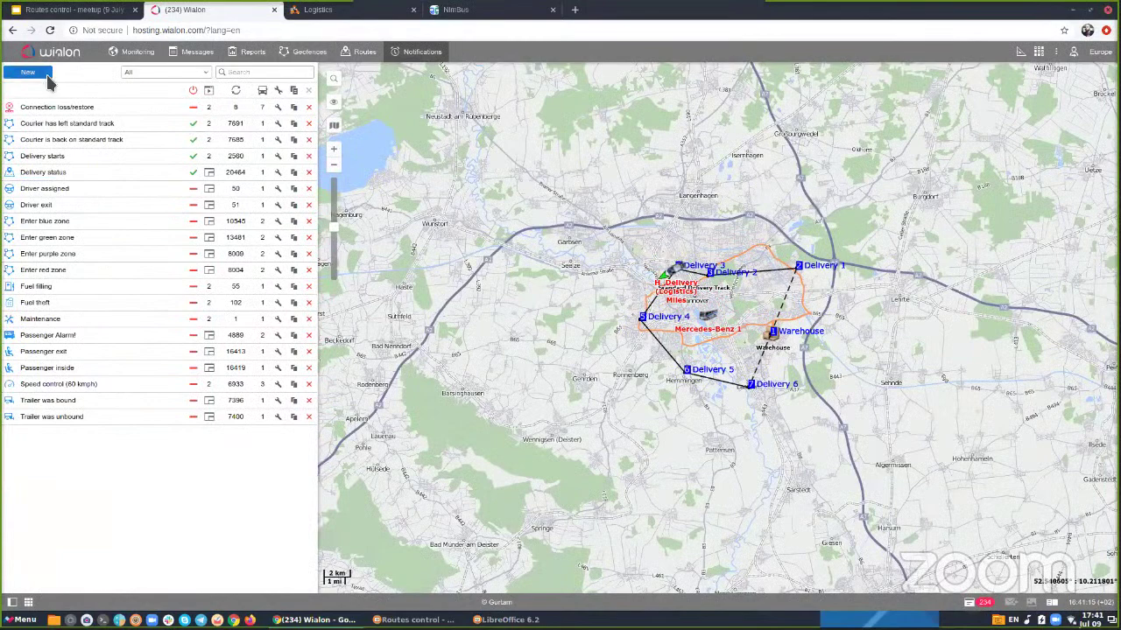
# Step: Start a new notification in Wialon for the units H_Delivery (Logistics) and Mercedes-Benz 1
pyautogui.click(709, 440)
pyautogui.click(461, 247)
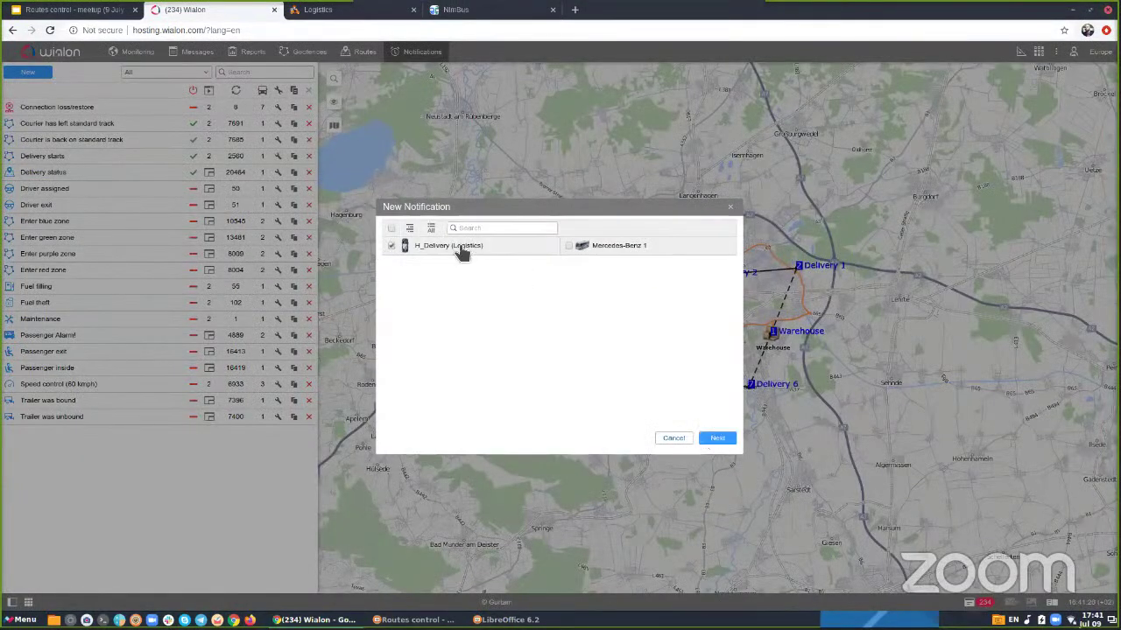
pyautogui.click(569, 246)
pyautogui.click(720, 439)
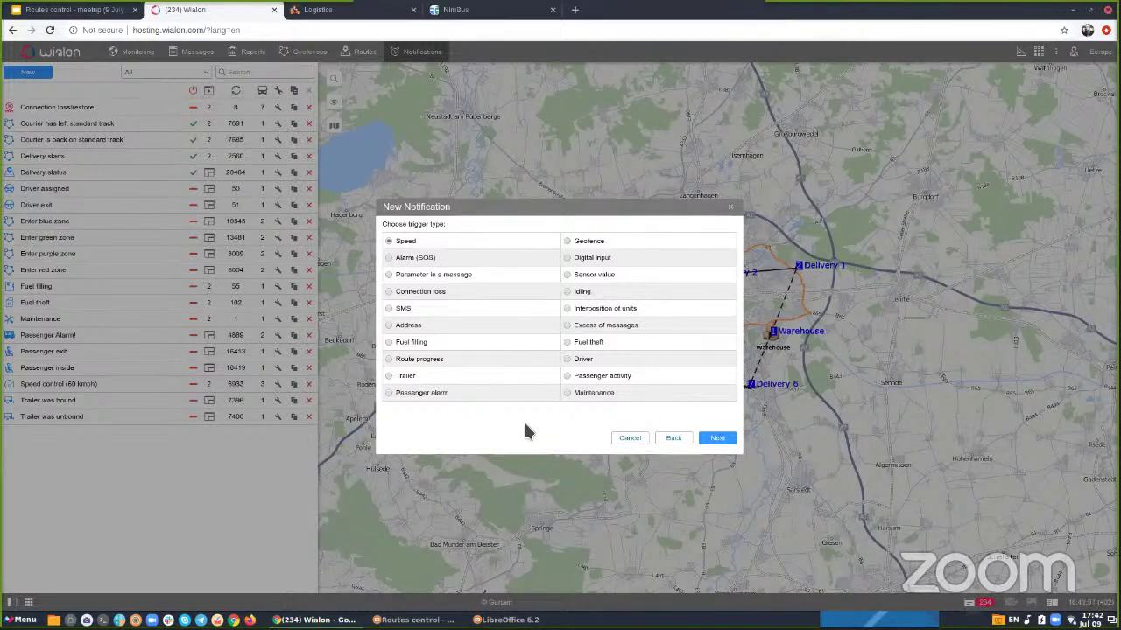
# Step: Examine the Route progress trigger's round status, check point activity and schedule control options, and return to the trigger types
pyautogui.click(420, 361)
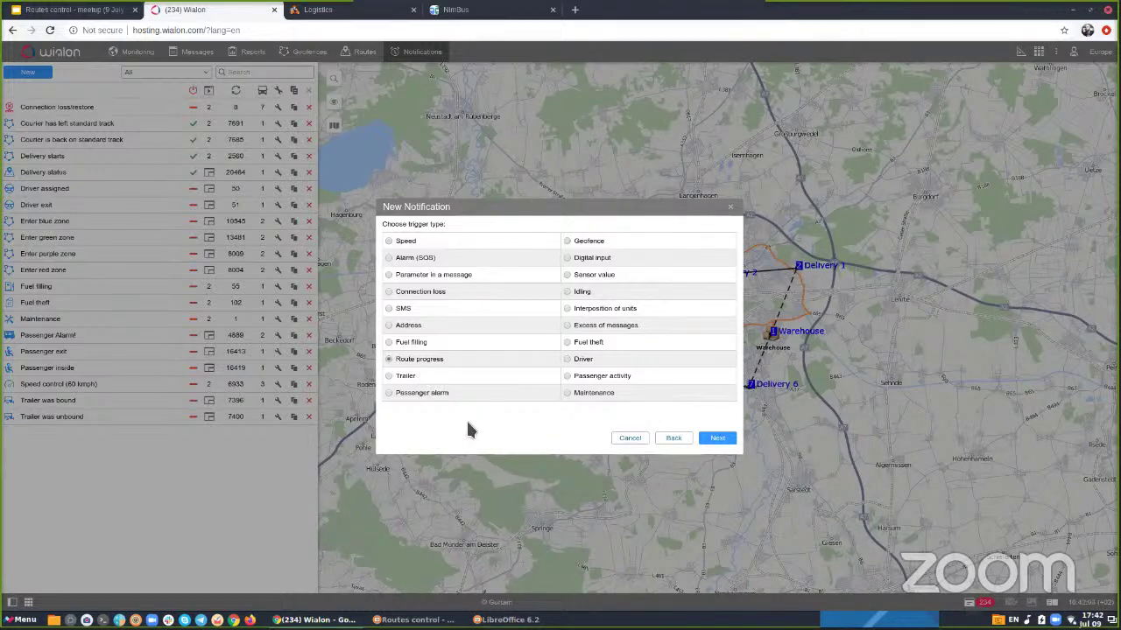
pyautogui.click(715, 438)
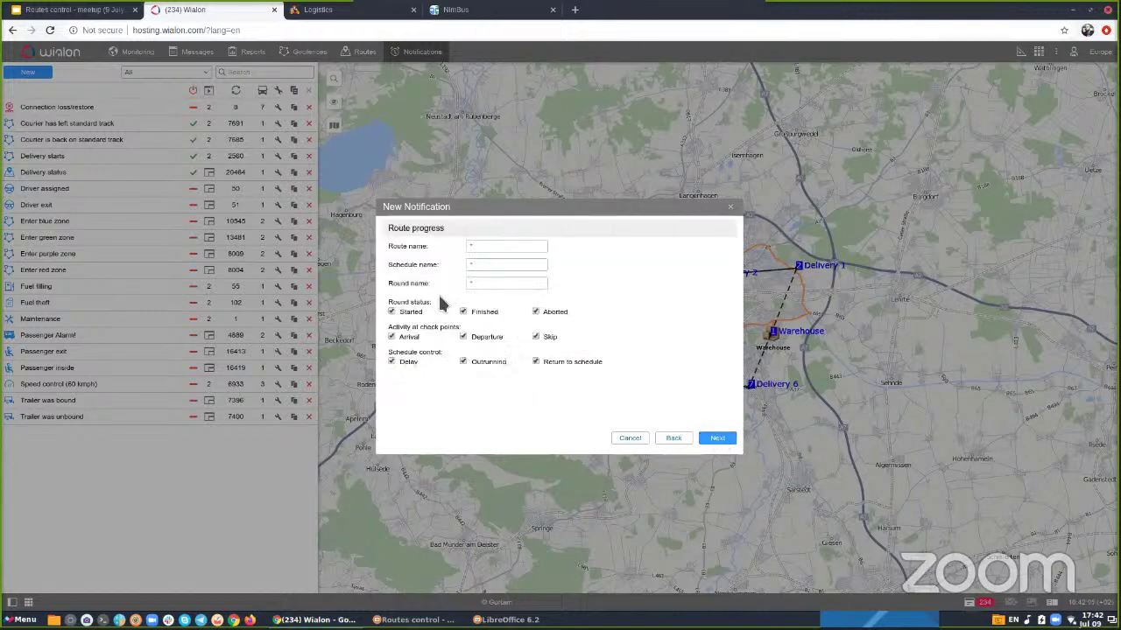
pyautogui.click(541, 284)
pyautogui.click(676, 439)
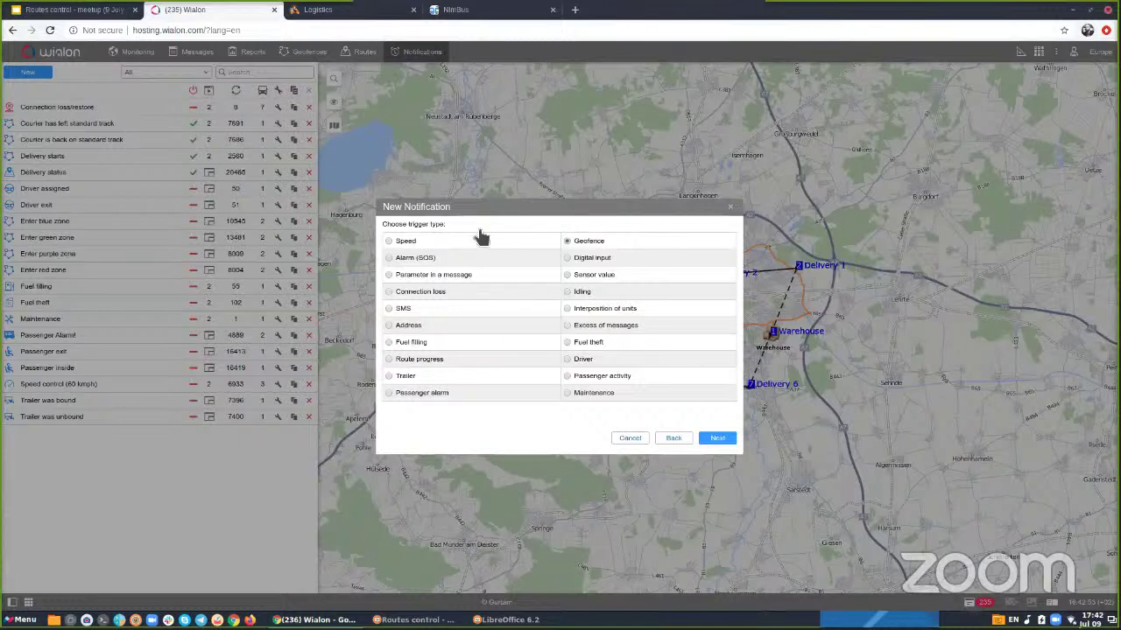
pyautogui.click(404, 243)
# Step: Switch to NimBus and open the notifications in the depot administration, discarding the unsaved changes to route 47
pyautogui.hotkey('ctrl', 'Tab')
pyautogui.hotkey('ctrl', 'Tab')
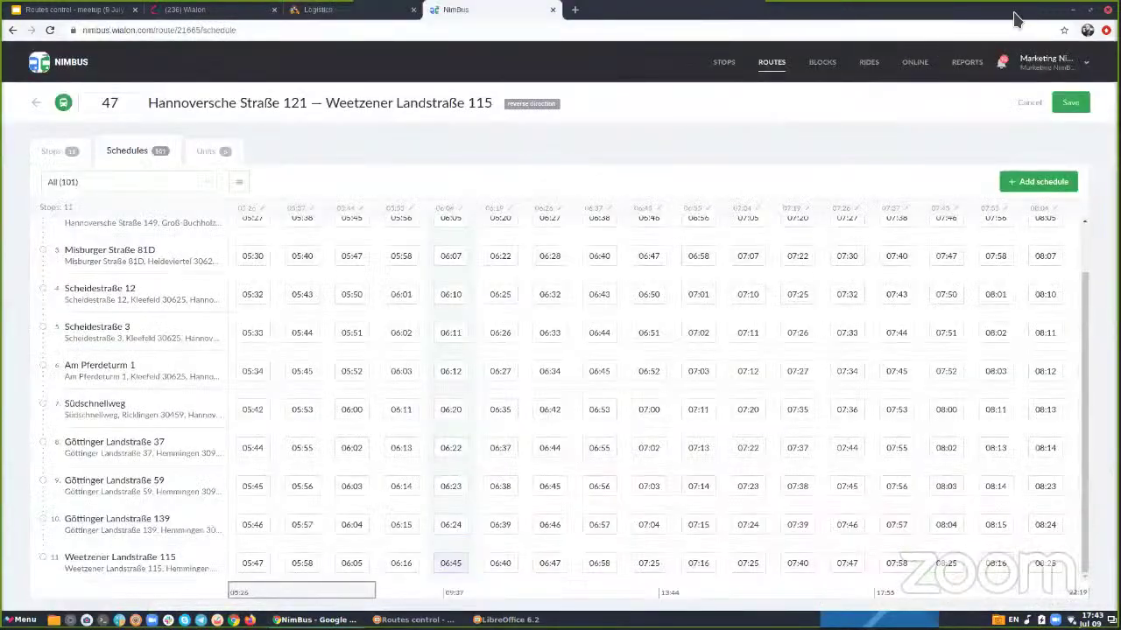
pyautogui.click(1042, 63)
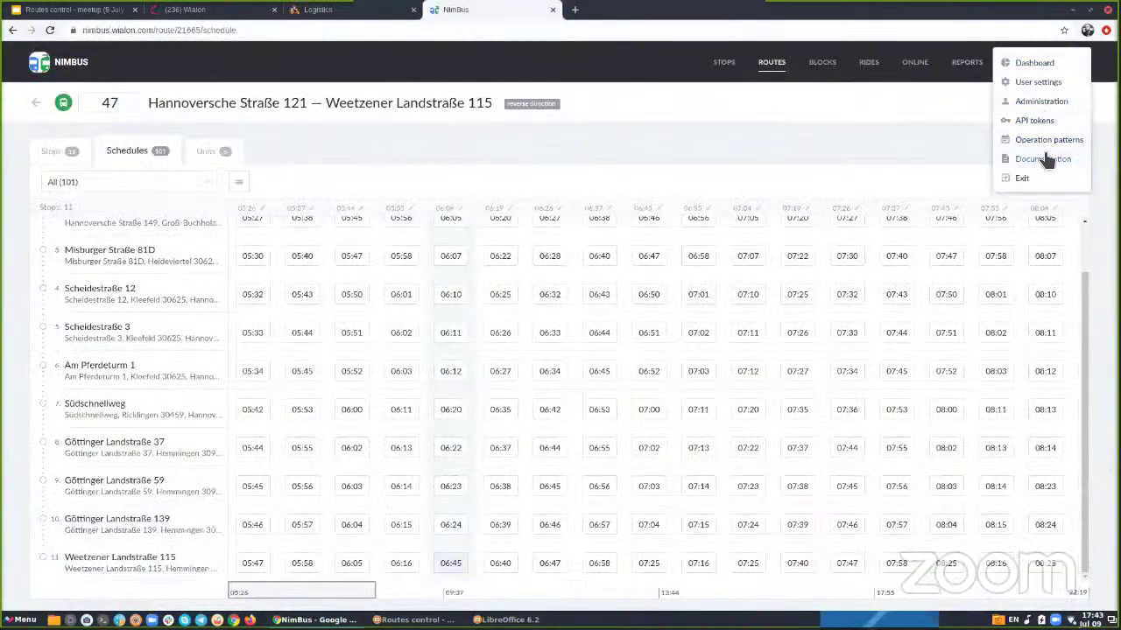
pyautogui.click(1018, 102)
pyautogui.click(691, 363)
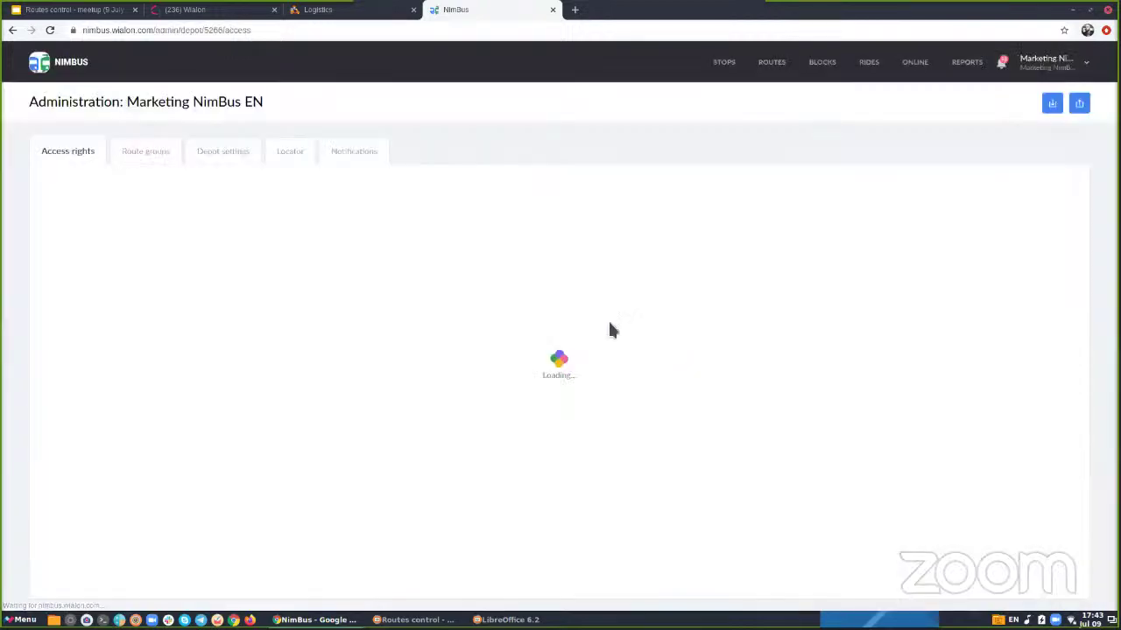
pyautogui.click(358, 150)
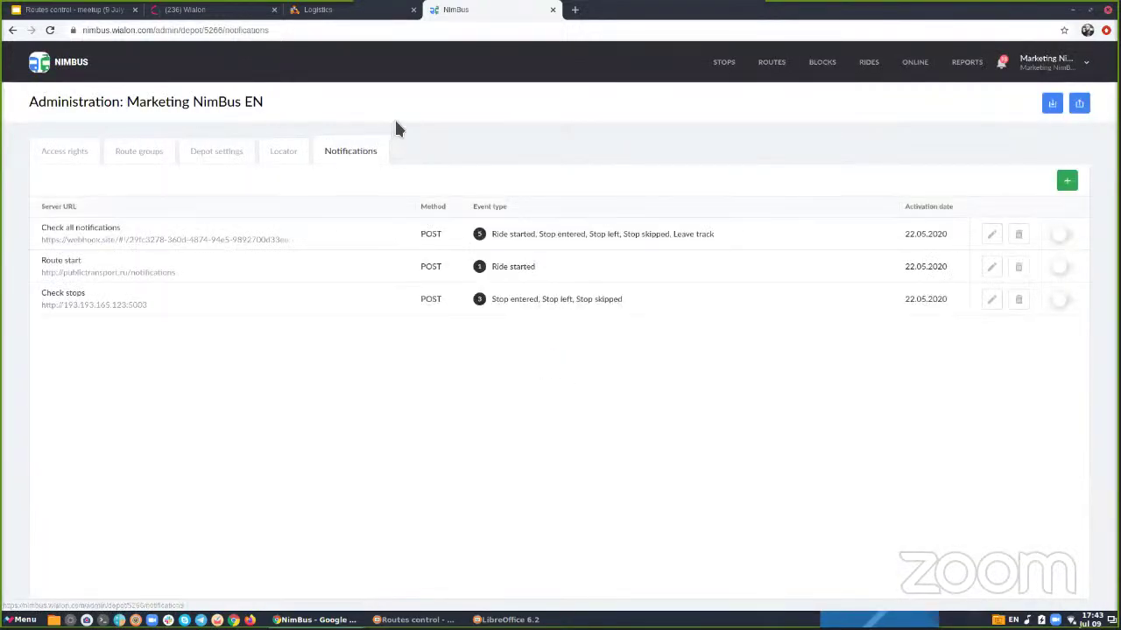
# Step: Open the user settings and turn off the Ride activated without unit and No-show at first point notifications
pyautogui.click(1026, 60)
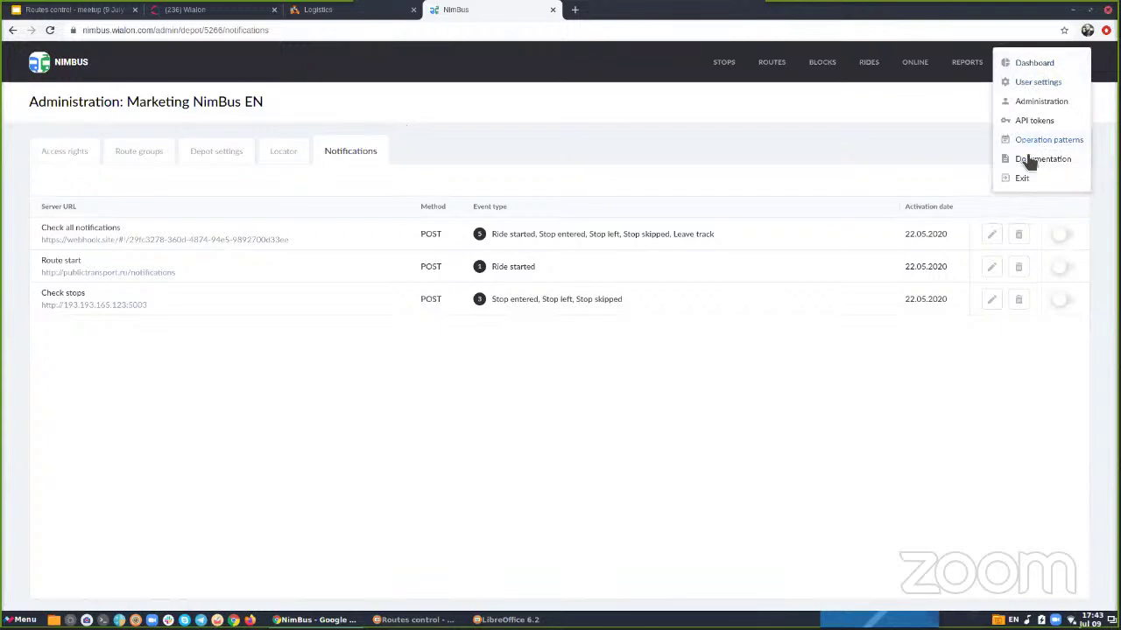
pyautogui.click(1039, 84)
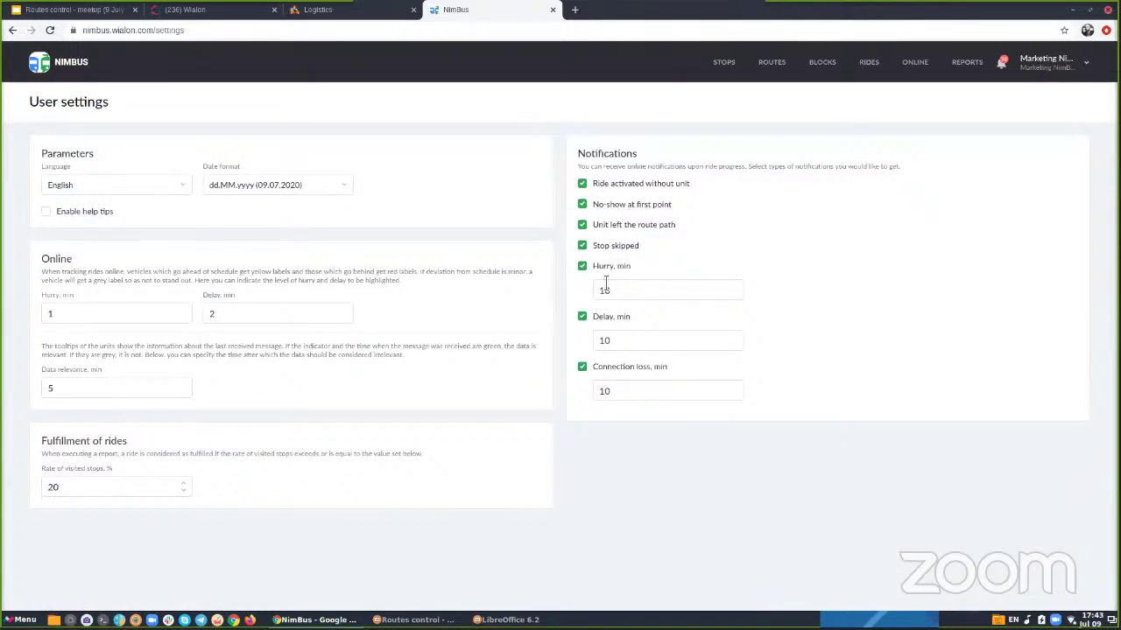
pyautogui.click(583, 206)
pyautogui.click(603, 209)
pyautogui.click(604, 209)
pyautogui.click(606, 209)
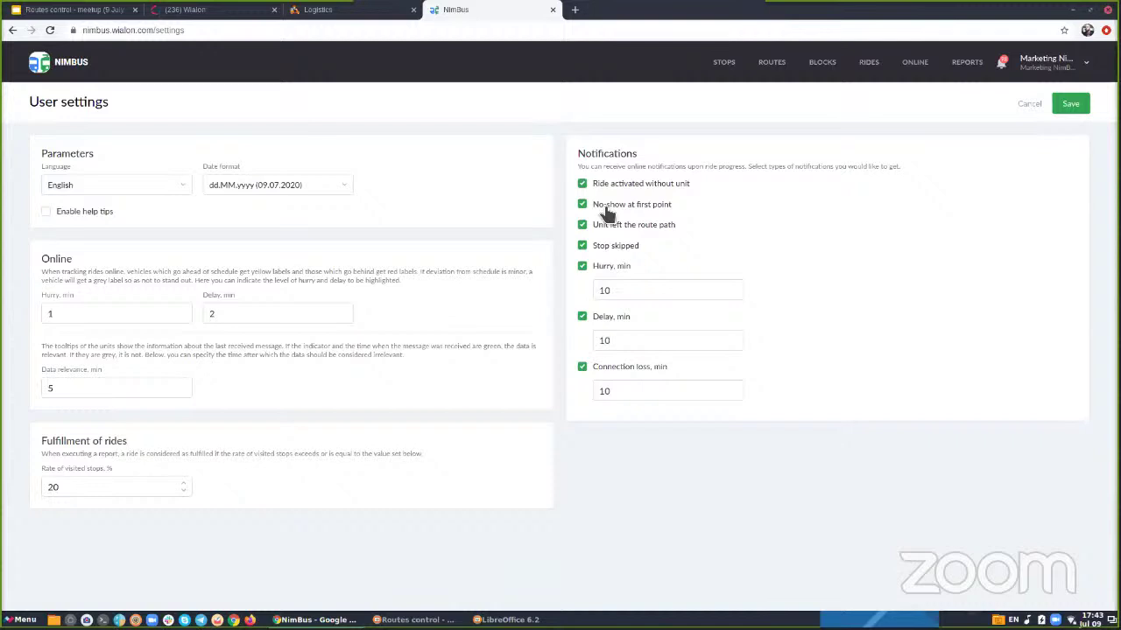
pyautogui.click(607, 213)
pyautogui.click(614, 193)
pyautogui.click(603, 213)
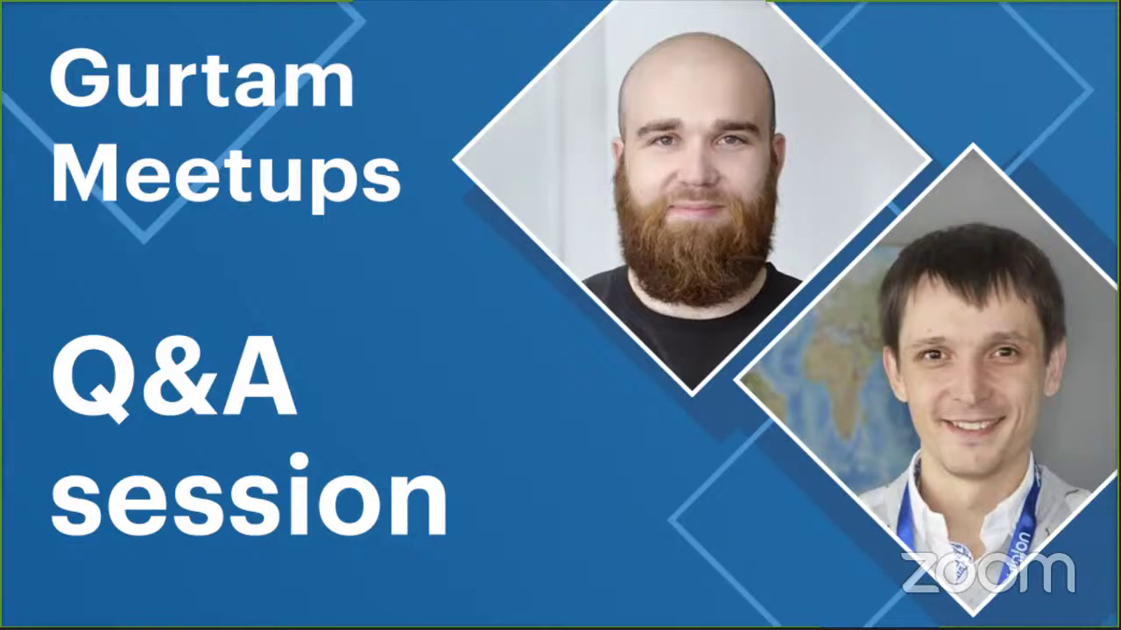
# Step: Leave the NimBus user settings without saving and open the blocks of route 47
pyautogui.hotkey('alt', 'Tab')
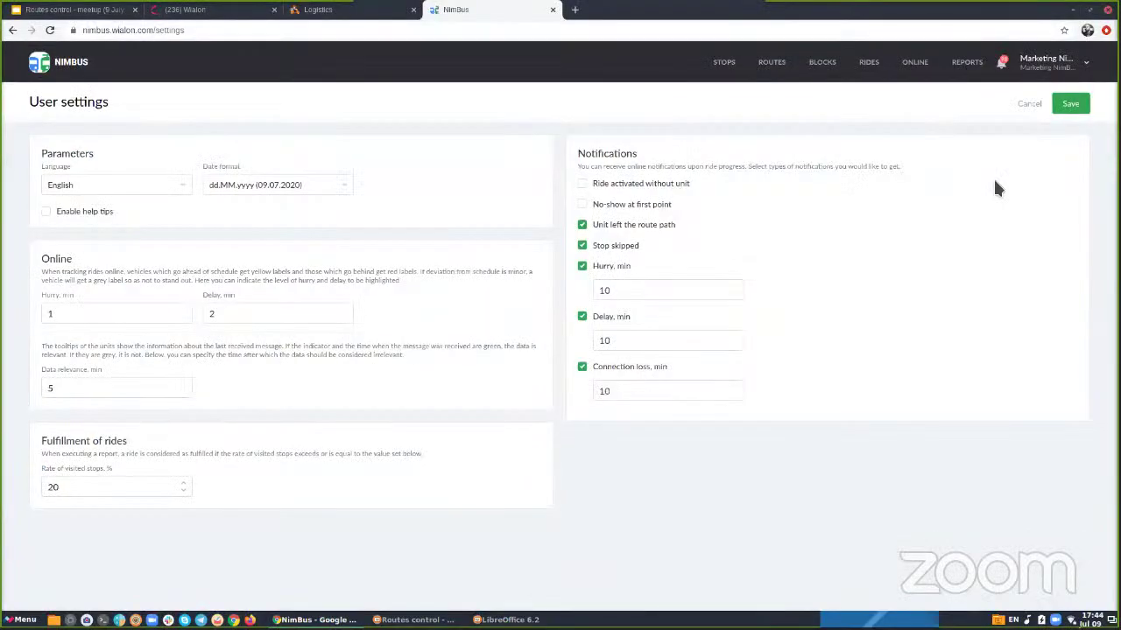
pyautogui.click(819, 64)
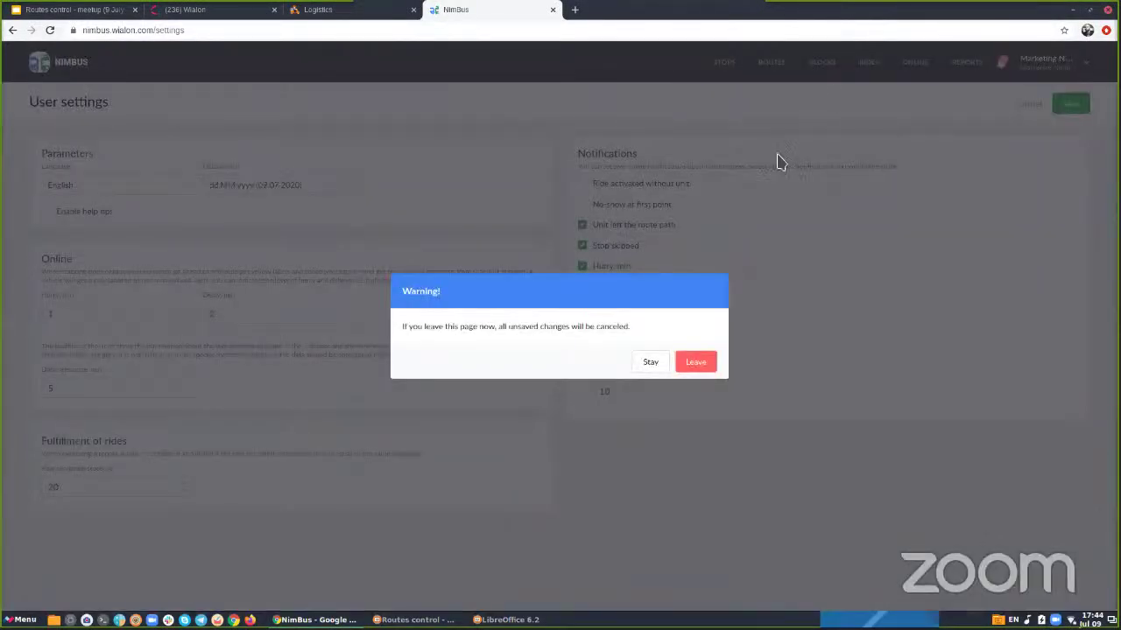
pyautogui.click(692, 365)
pyautogui.click(508, 162)
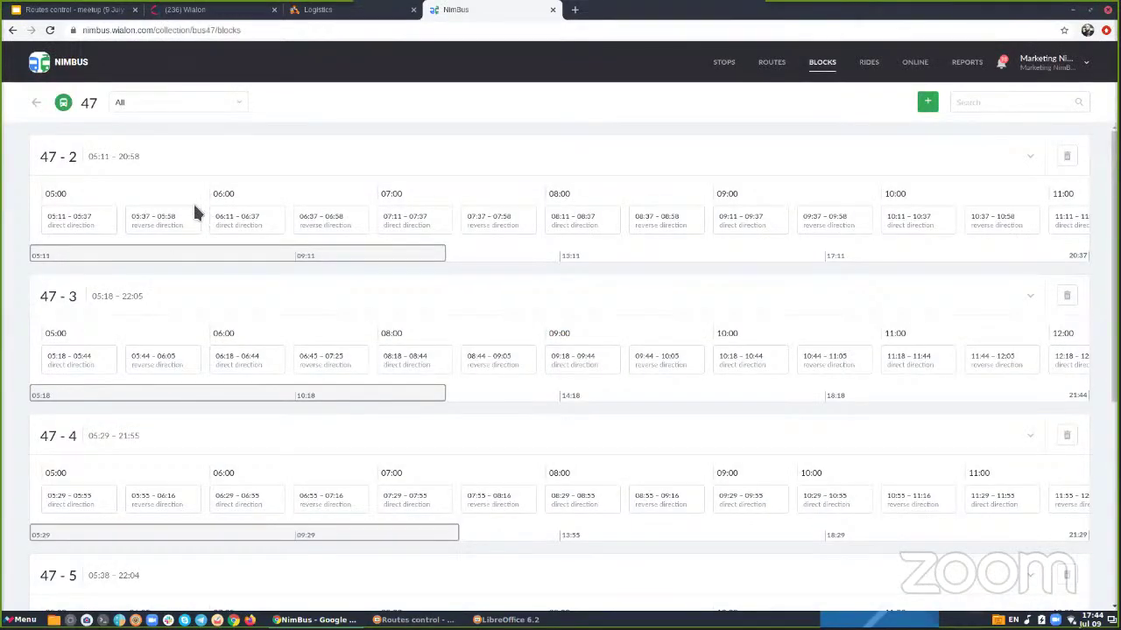
# Step: Open block 47 - 2 and examine its assigned rides in the reverse and direct directions throughout the day
pyautogui.click(170, 173)
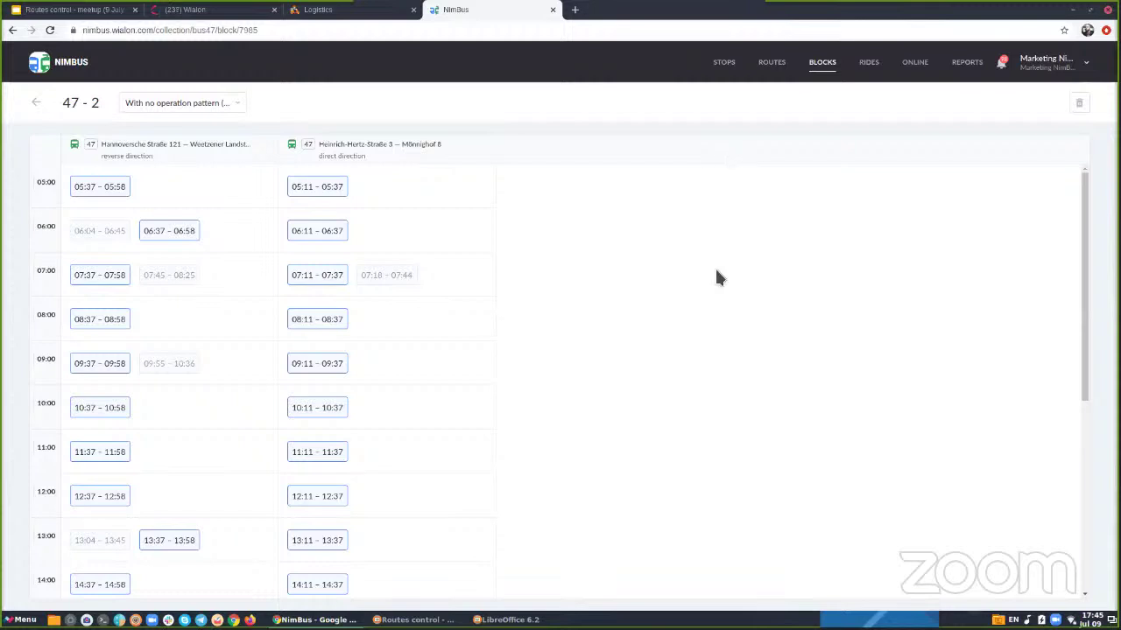
pyautogui.scroll(-5, 718, 277)
pyautogui.scroll(5, 721, 277)
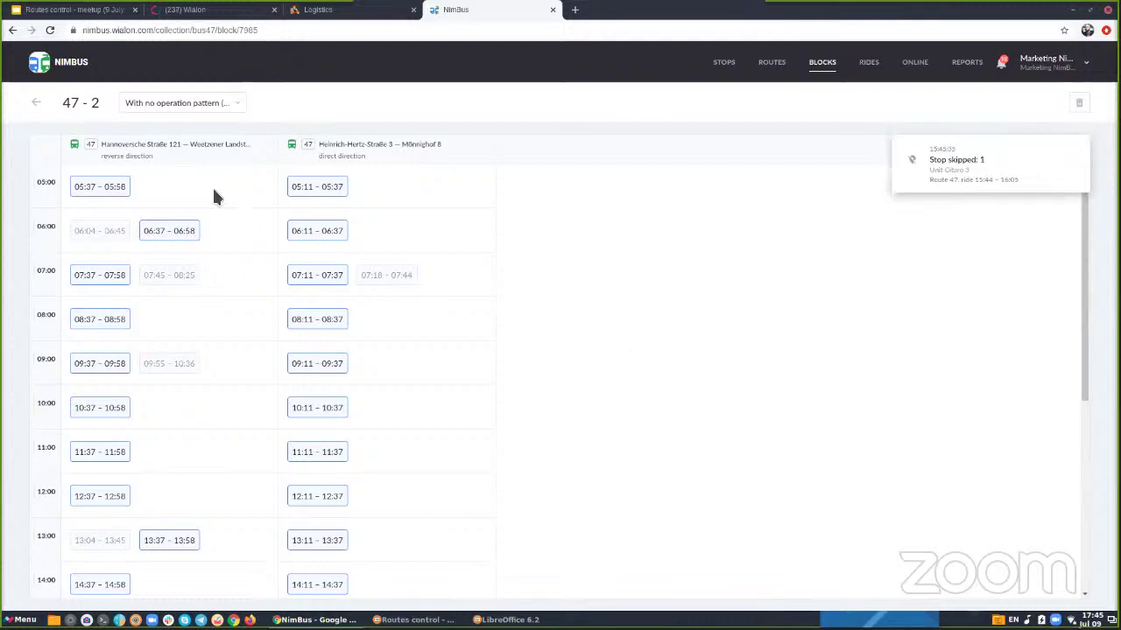
pyautogui.scroll(-5, 232, 189)
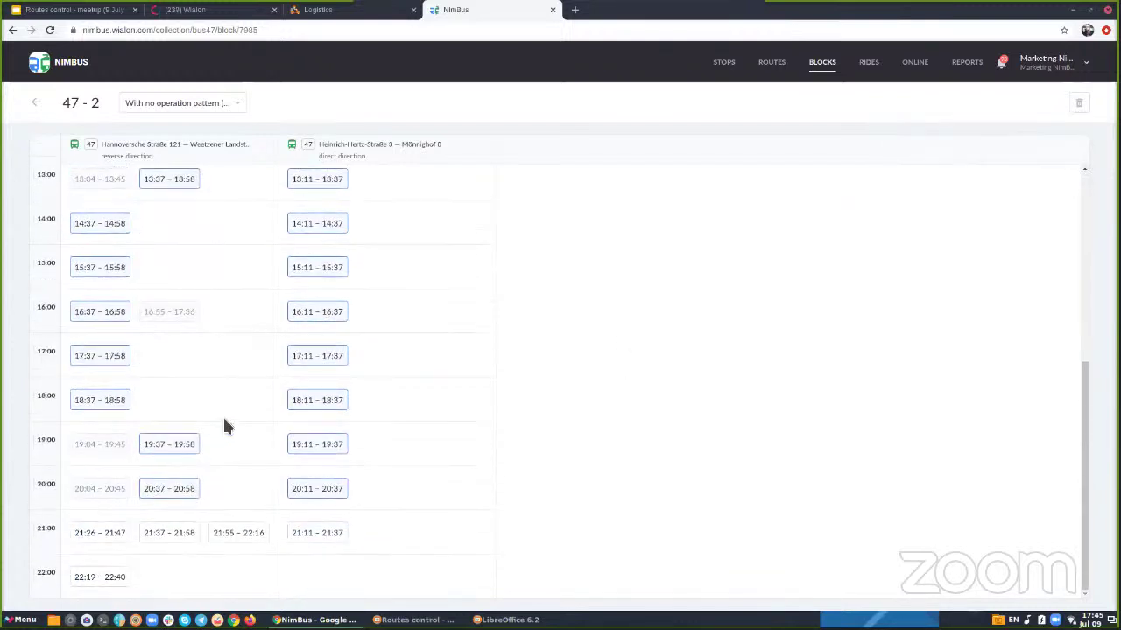
pyautogui.scroll(5, 225, 393)
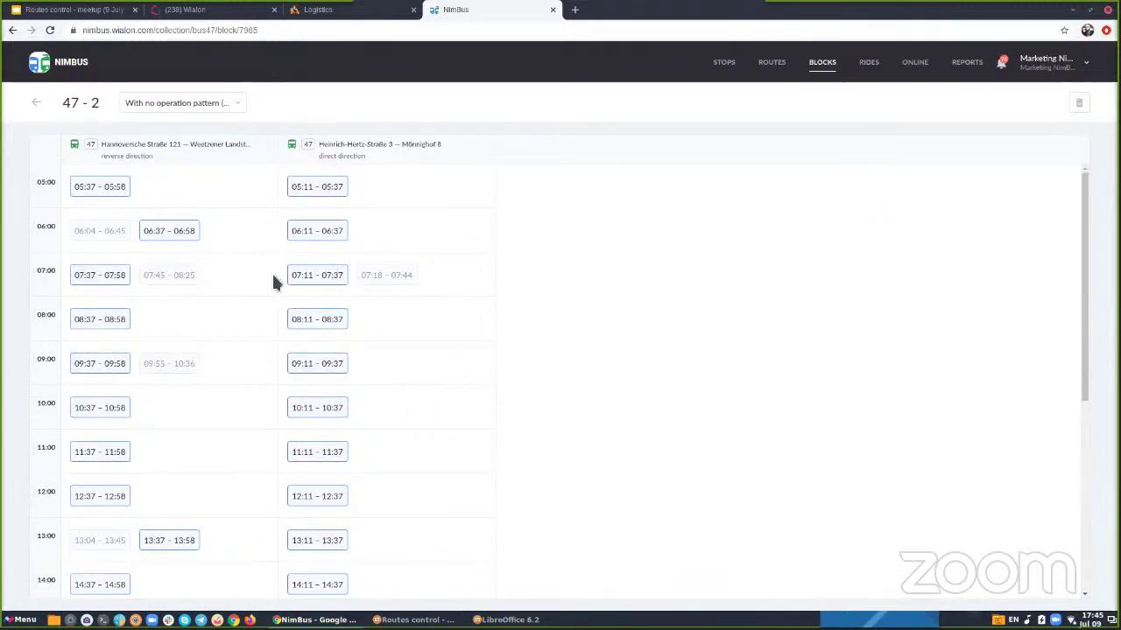
pyautogui.scroll(-2, 270, 273)
pyautogui.scroll(-4, 265, 273)
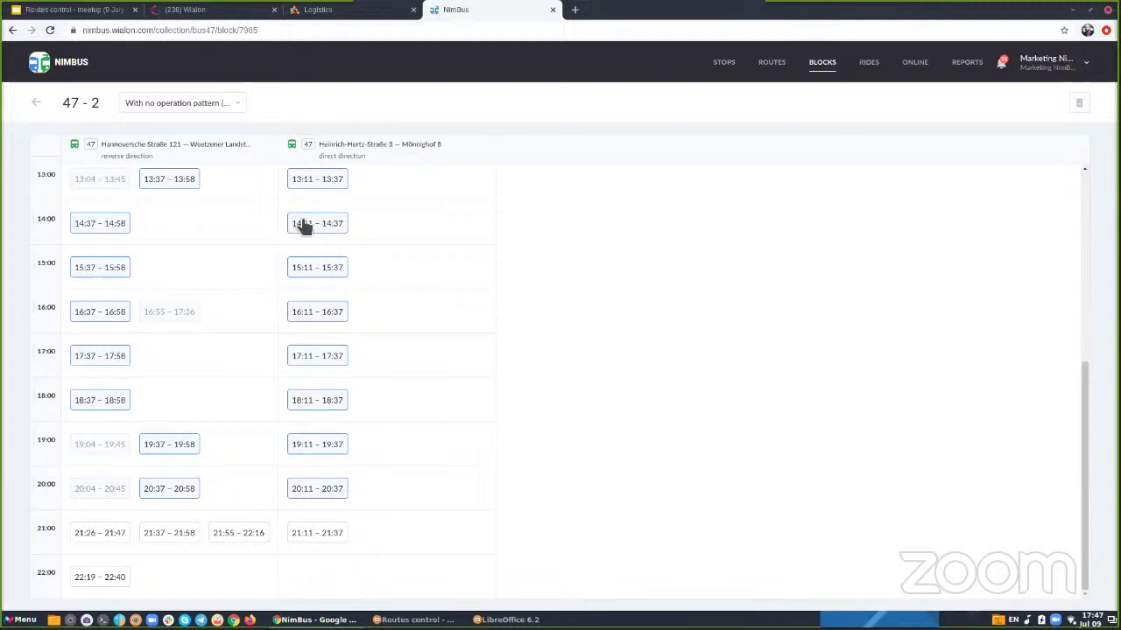
# Step: Switch to Wialon and open the user menu containing the Locator option
pyautogui.click(214, 10)
pyautogui.click(730, 207)
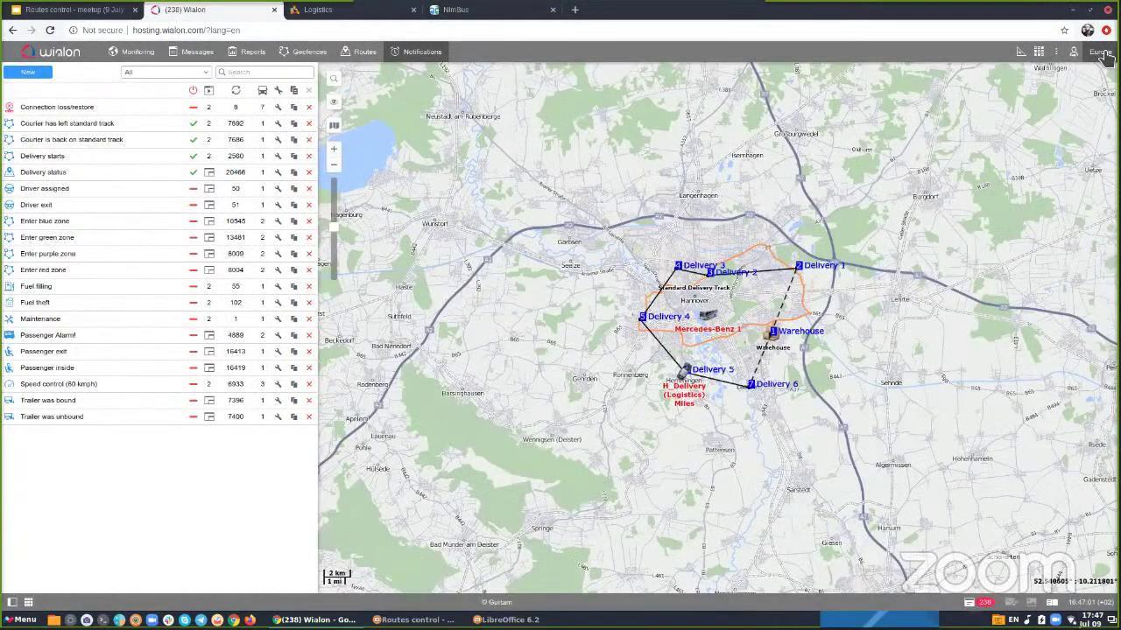
pyautogui.click(1101, 52)
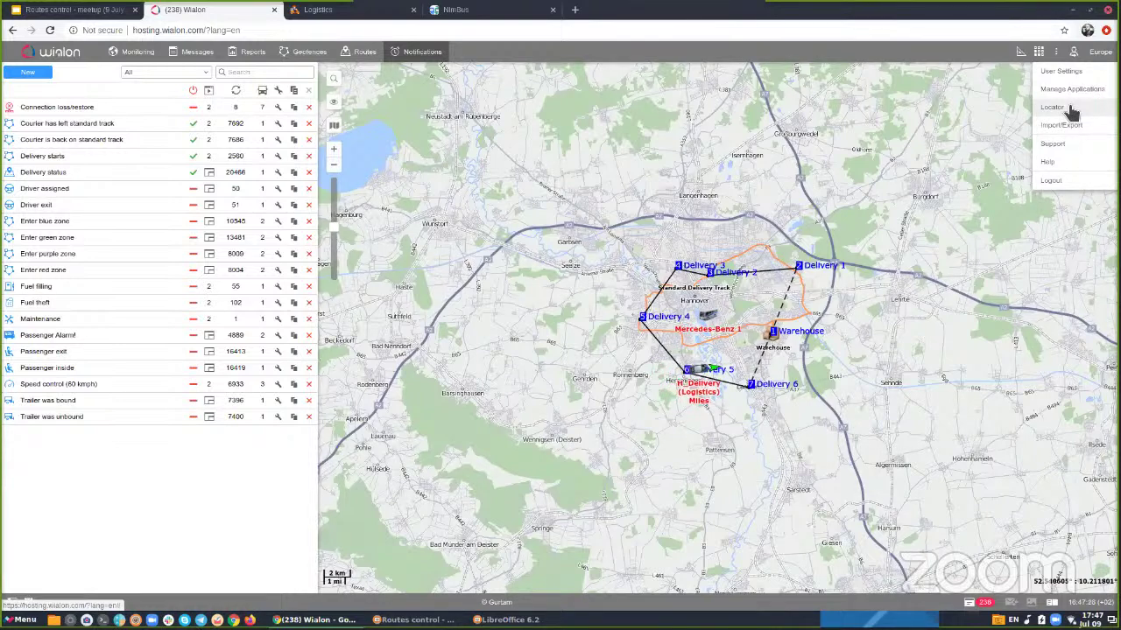
# Step: Switch back to NimBus, go to the Locator links in the depot administration and open the link titled NimBus Locator
pyautogui.hotkey('ctrl', 'Tab')
pyautogui.hotkey('ctrl', 'Tab')
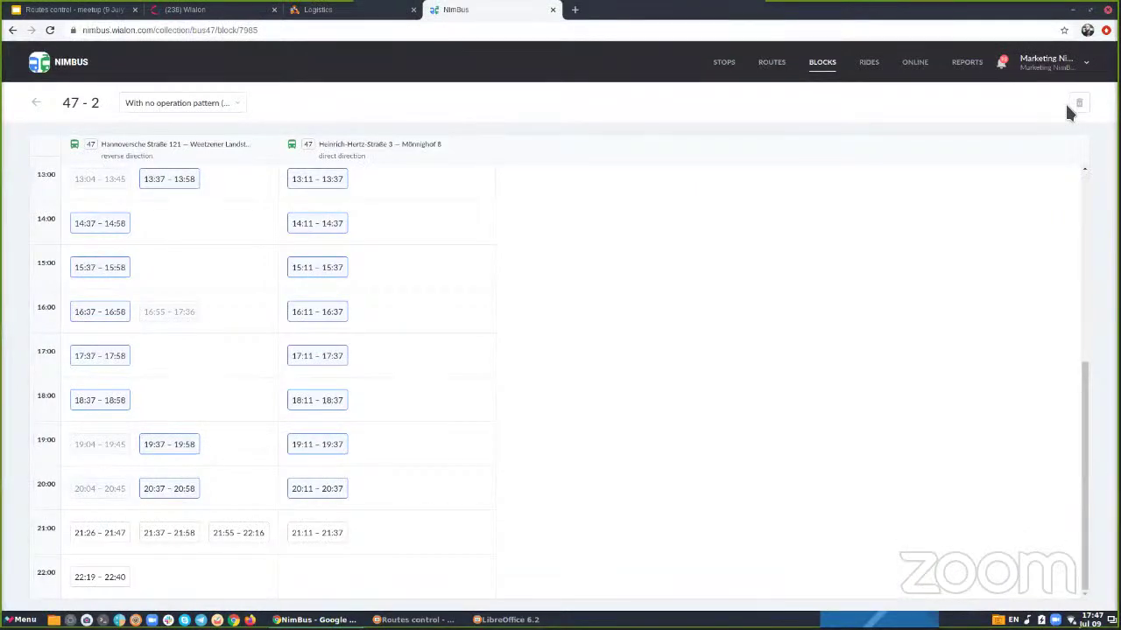
pyautogui.click(1068, 67)
pyautogui.click(1068, 102)
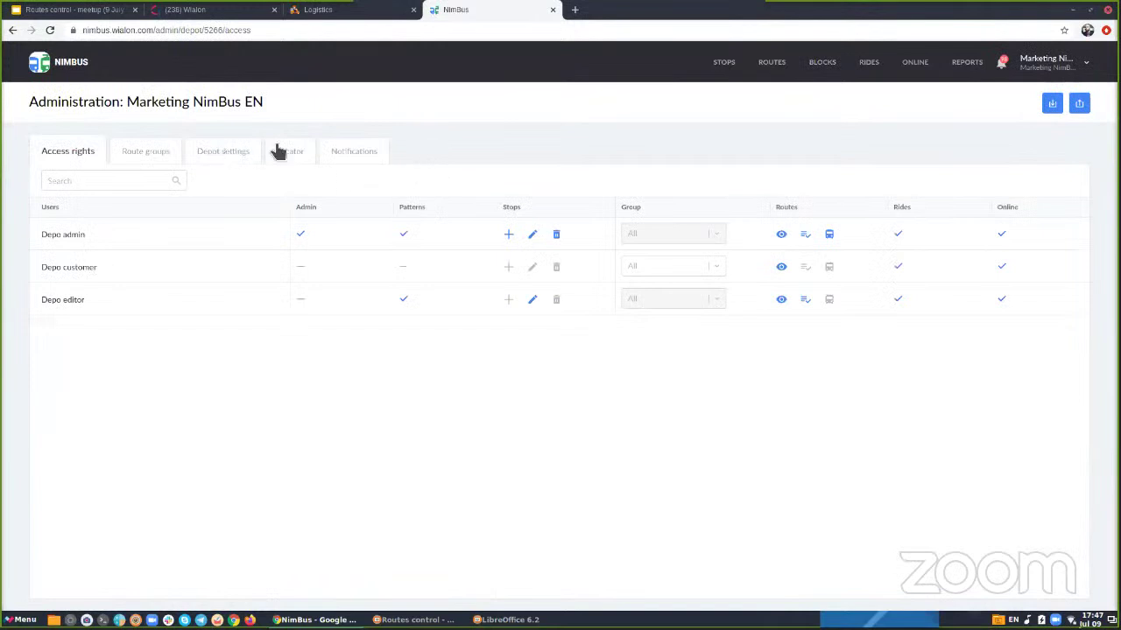
pyautogui.click(306, 154)
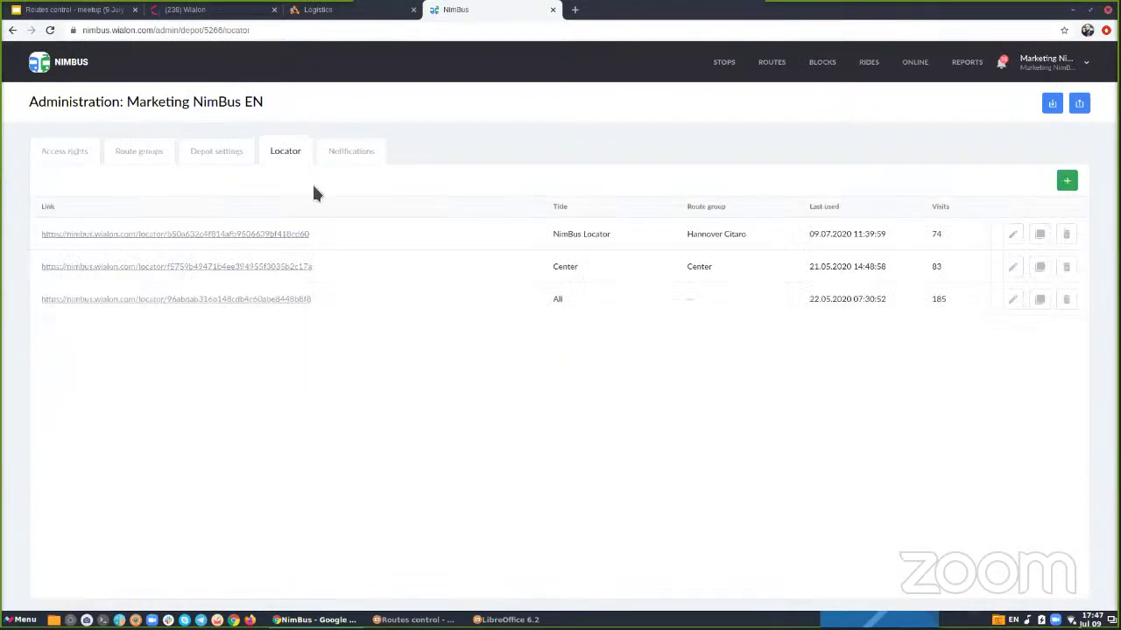
pyautogui.click(213, 234)
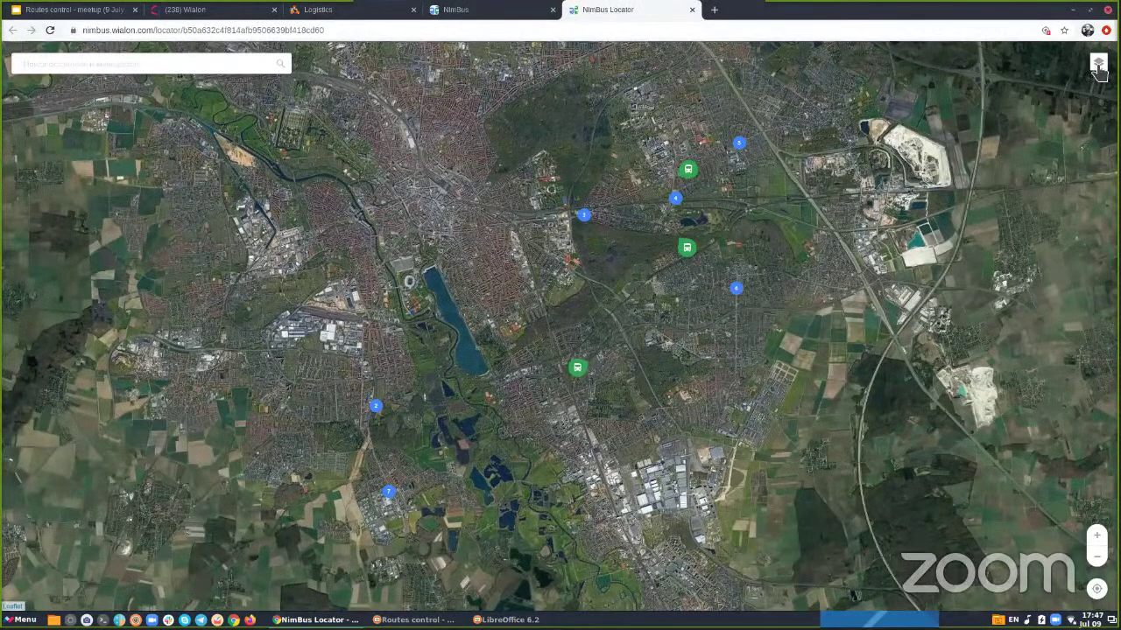
# Step: Change the Locator's base map to the street map and look over the route 47 buses and stops around Hannover
pyautogui.click(1093, 70)
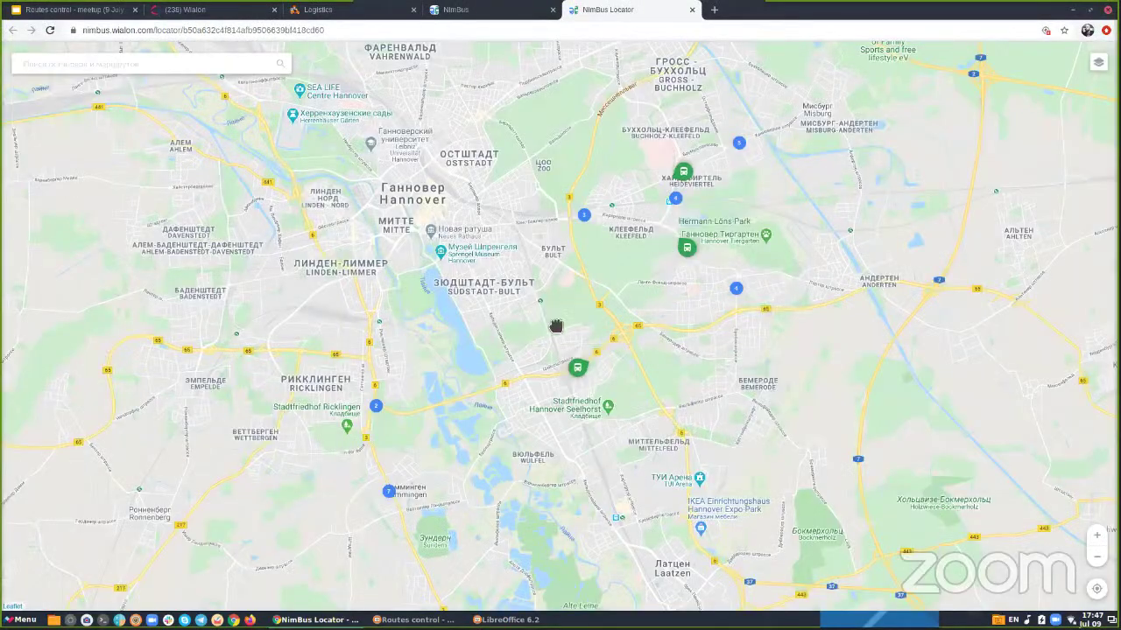
pyautogui.moveTo(573, 322); pyautogui.dragTo(592, 331)
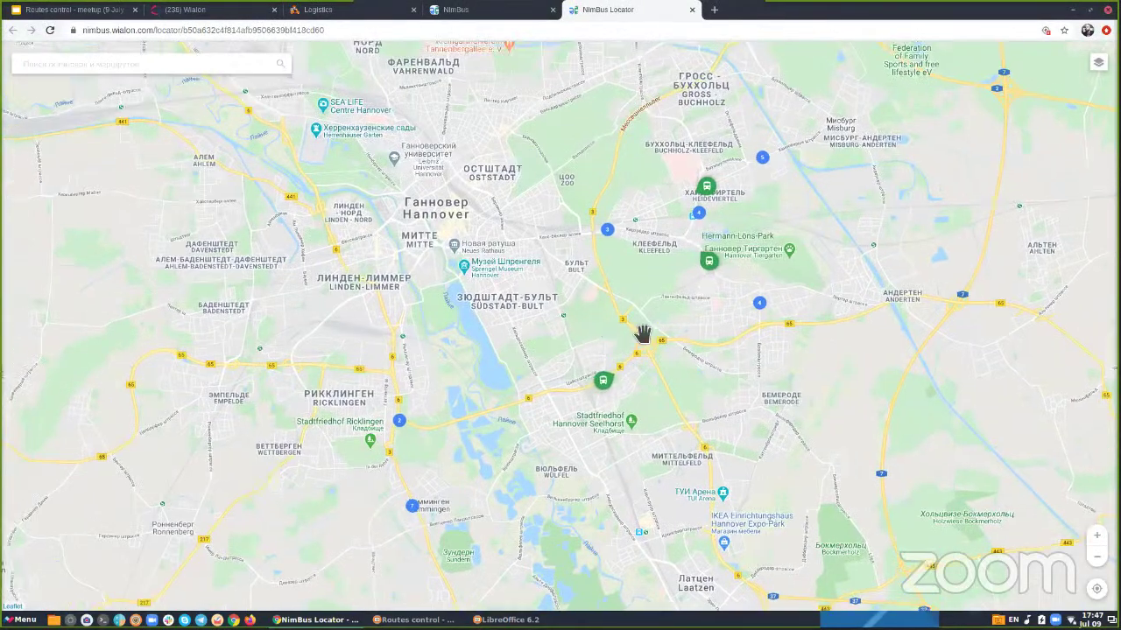
pyautogui.scroll(1, 668, 325)
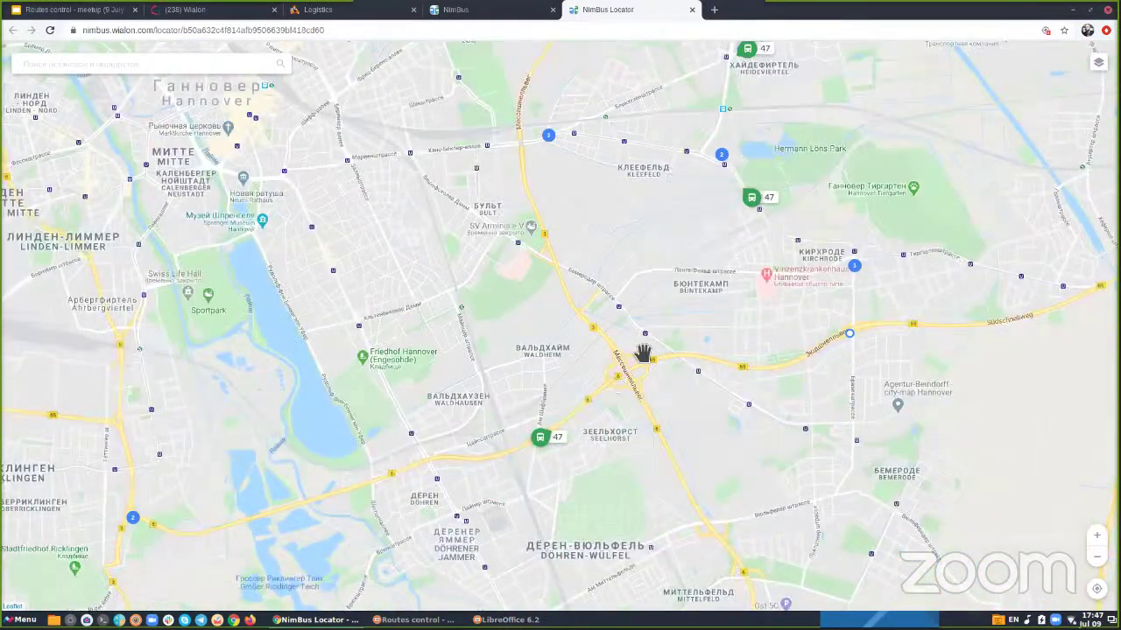
pyautogui.moveTo(555, 452); pyautogui.dragTo(500, 466)
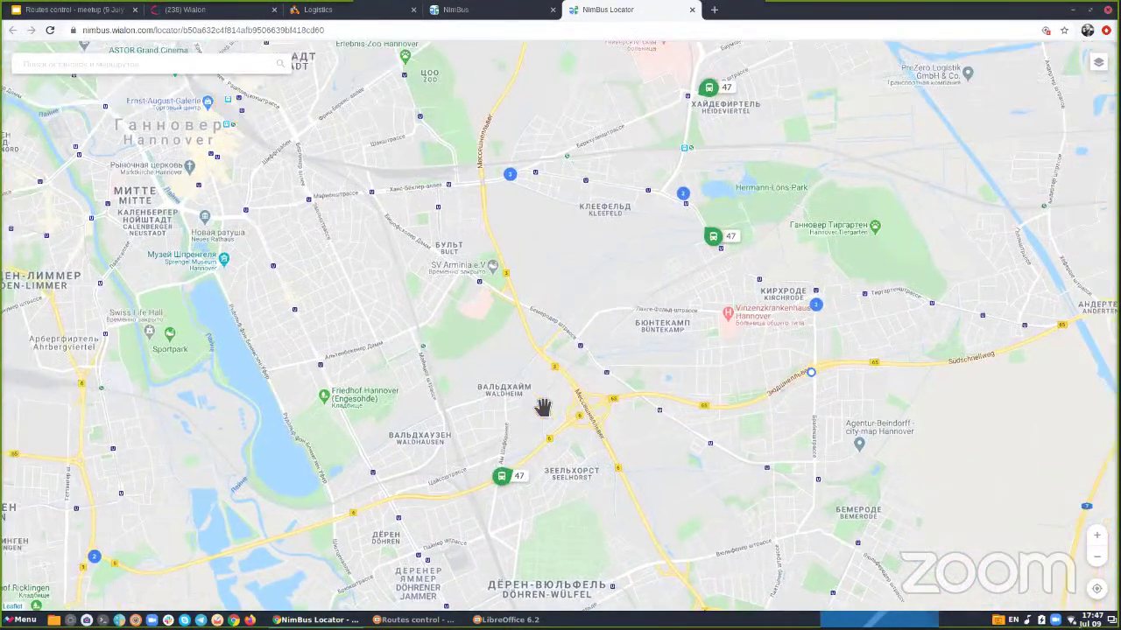
pyautogui.moveTo(595, 350); pyautogui.dragTo(671, 281)
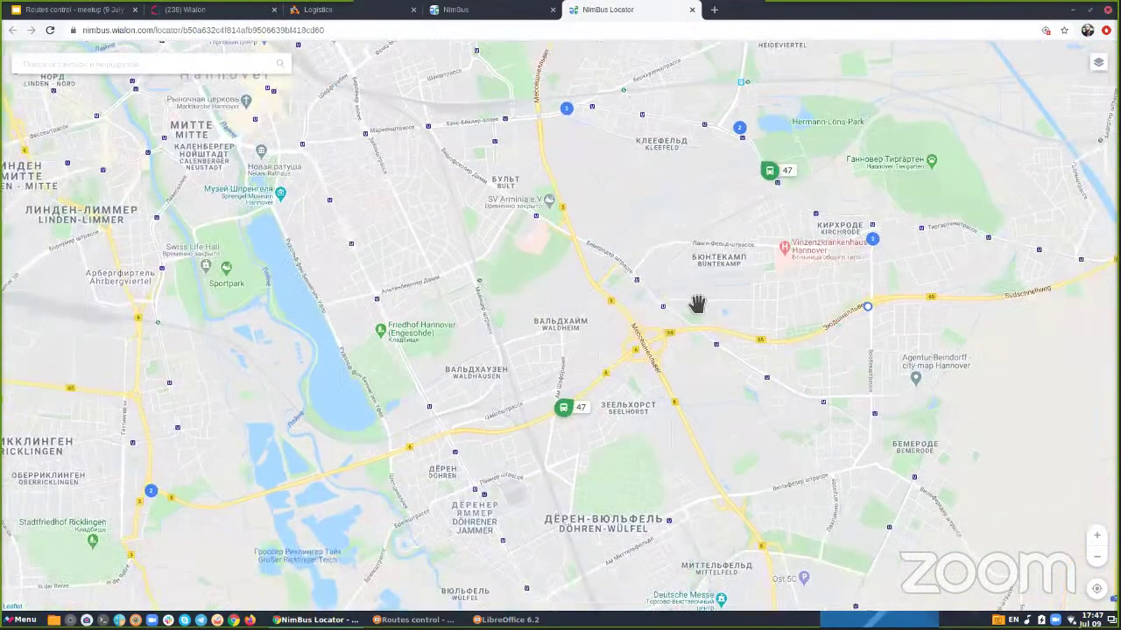
pyautogui.moveTo(615, 418); pyautogui.dragTo(657, 381)
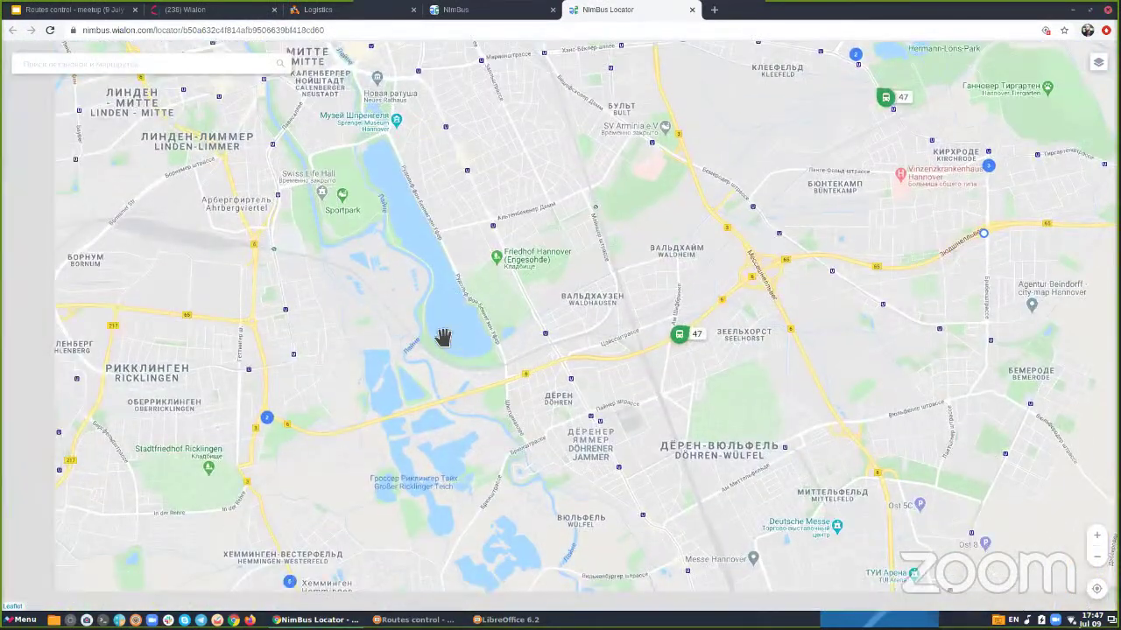
pyautogui.scroll(3, 451, 424)
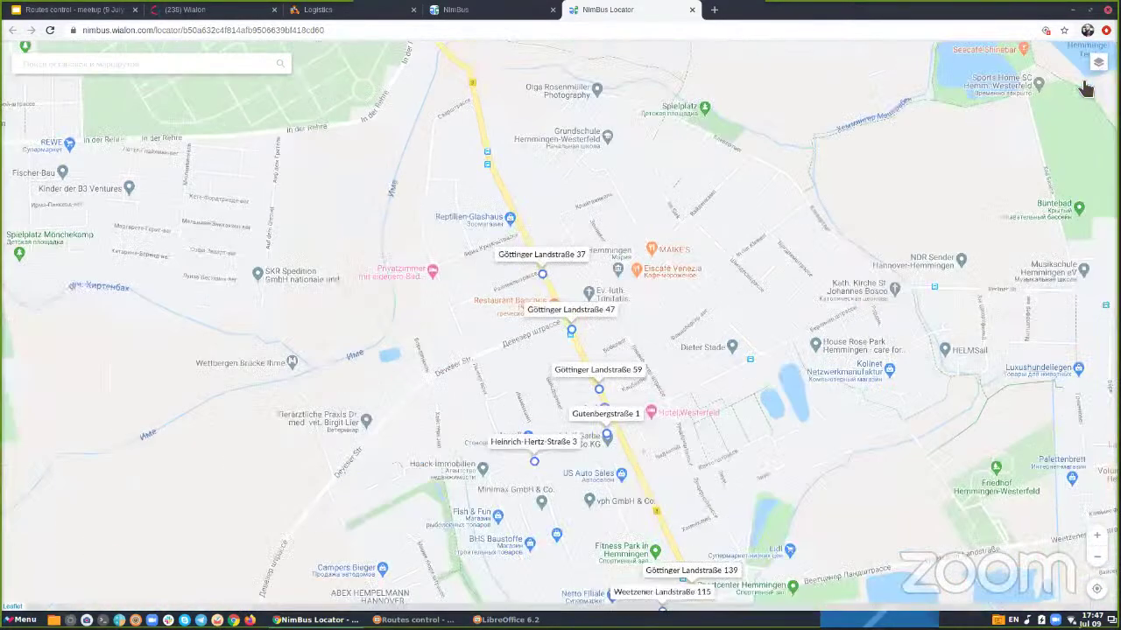
# Step: Set the Locator's base map to satellite imagery and inspect the stops along Göttinger Landstraße
pyautogui.moveTo(1093, 70)
pyautogui.click(1042, 83)
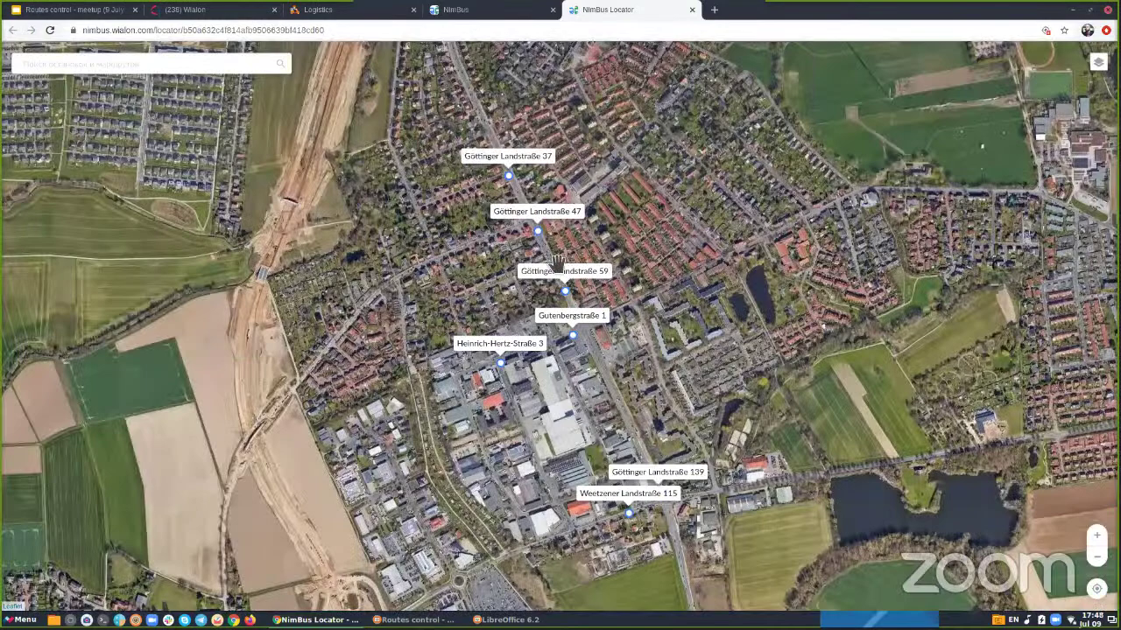
pyautogui.scroll(1, 470, 245)
pyautogui.scroll(-1, 537, 493)
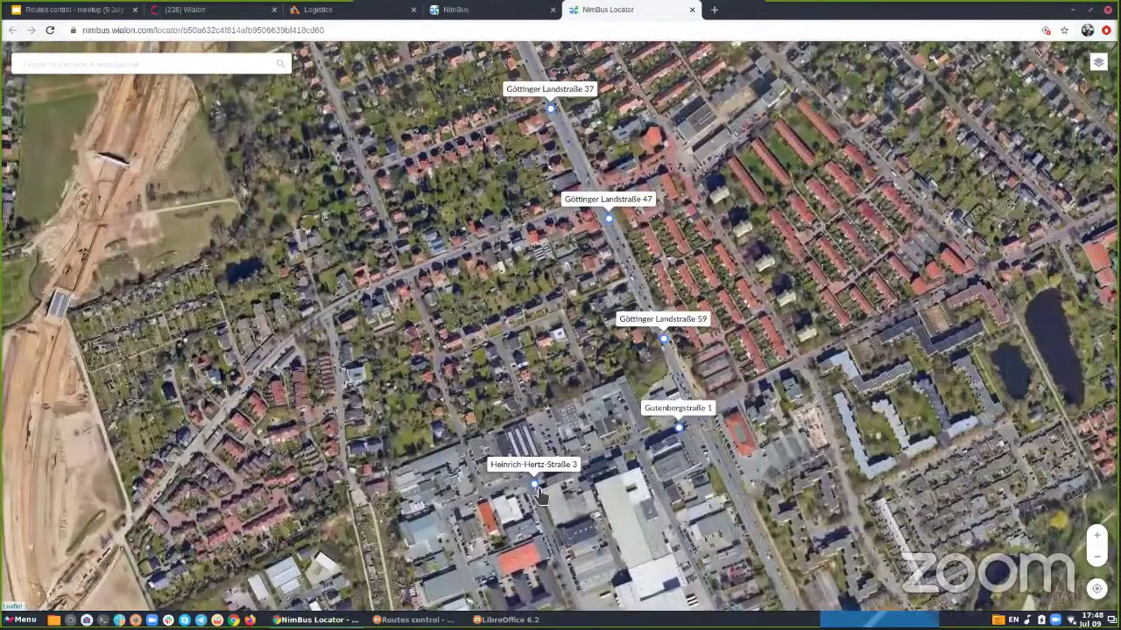
# Step: Find the Kirchröder Straße stop near a route 47 bus and open its arrival times
pyautogui.scroll(-3, 602, 341)
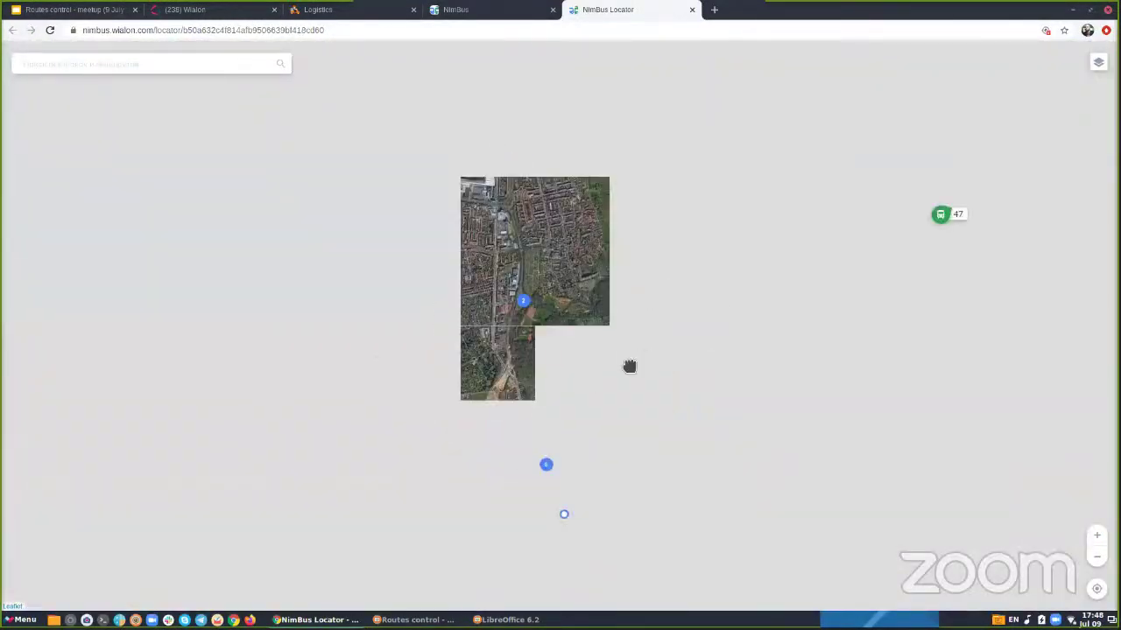
pyautogui.scroll(3, 630, 366)
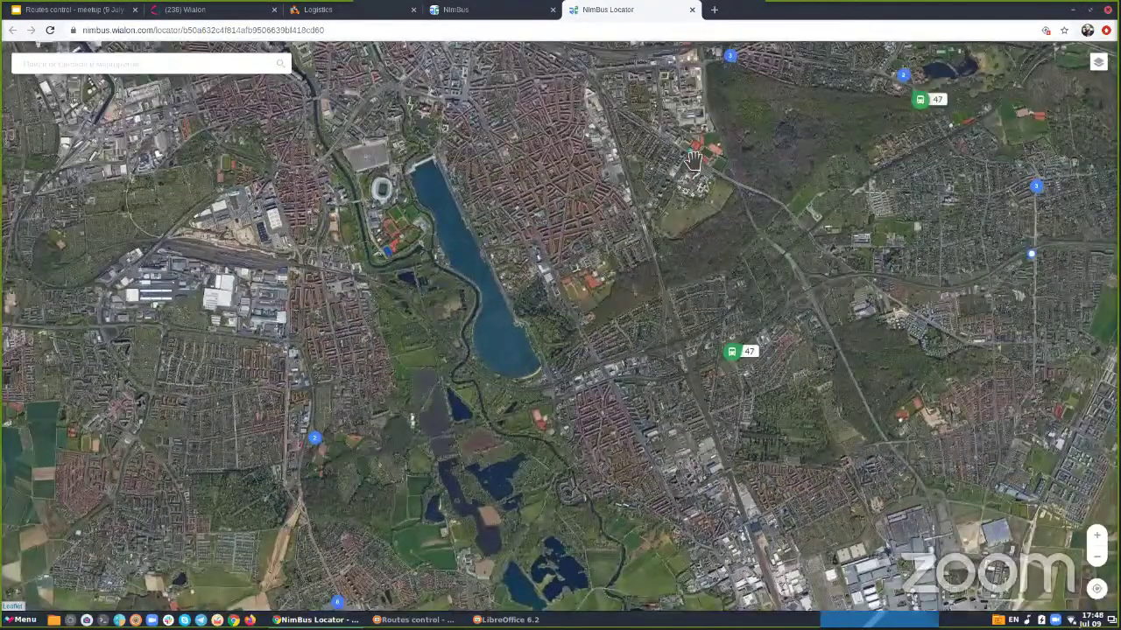
pyautogui.scroll(3, 692, 160)
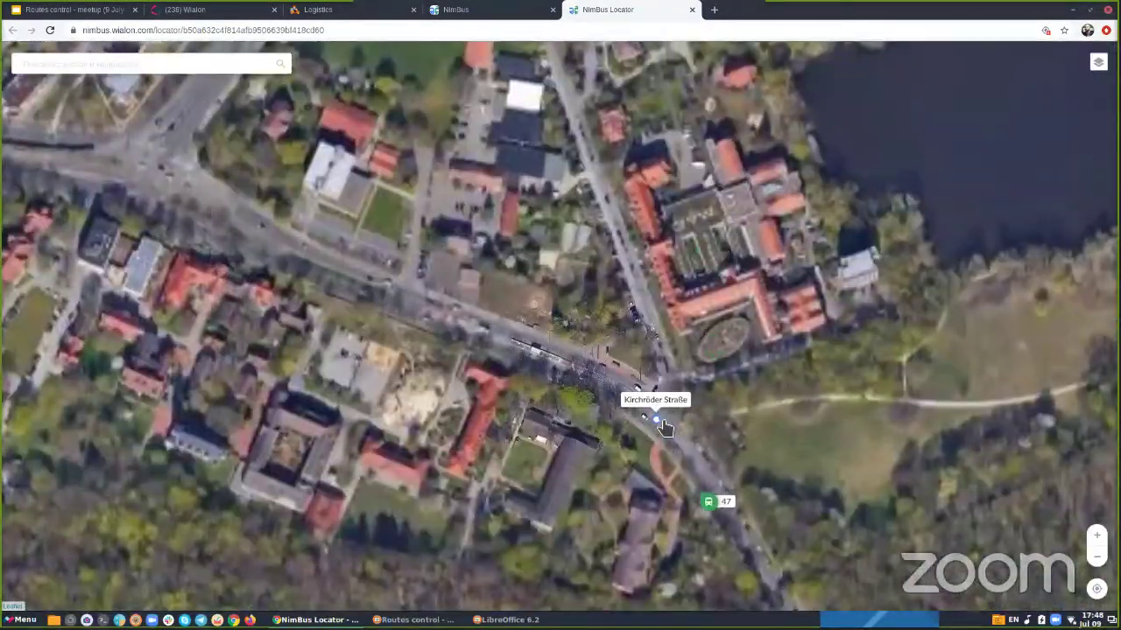
pyautogui.click(658, 421)
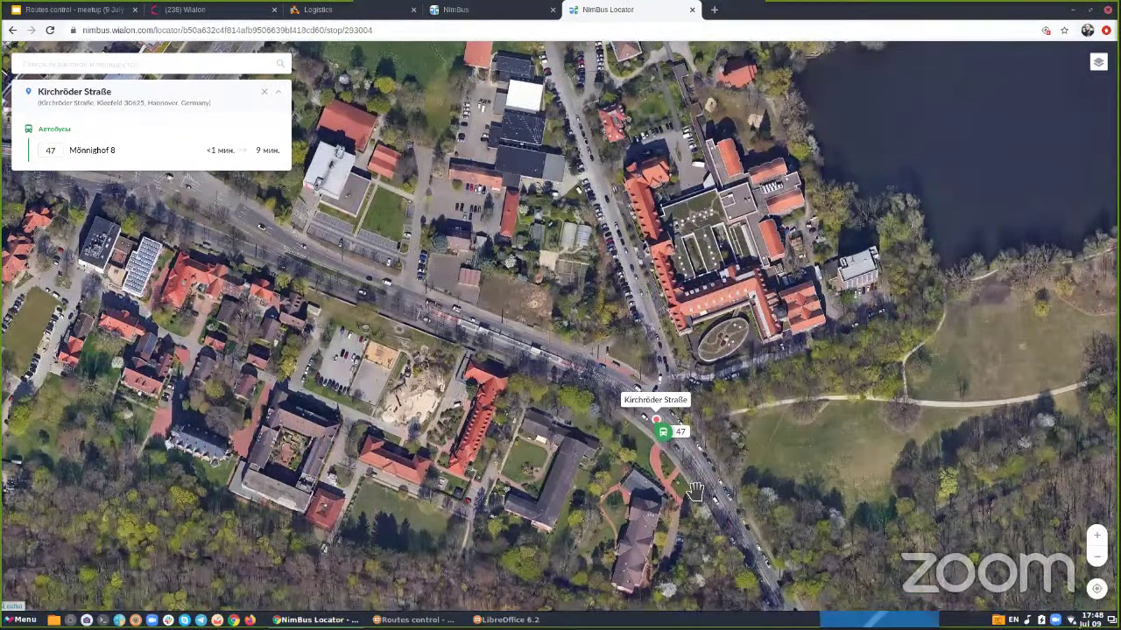
pyautogui.scroll(-1, 696, 490)
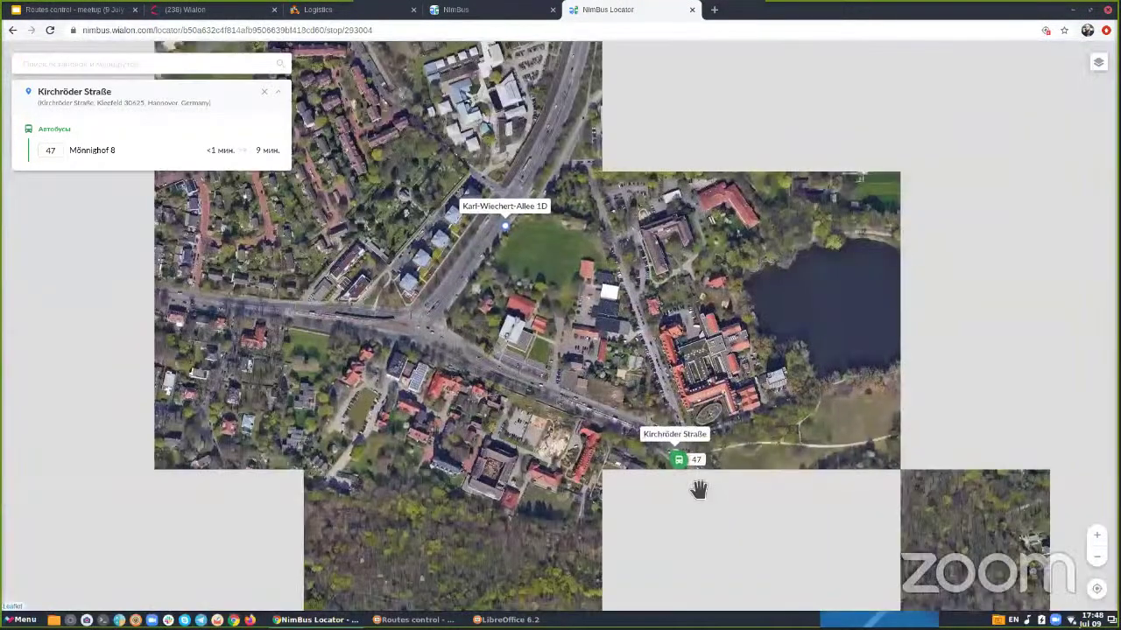